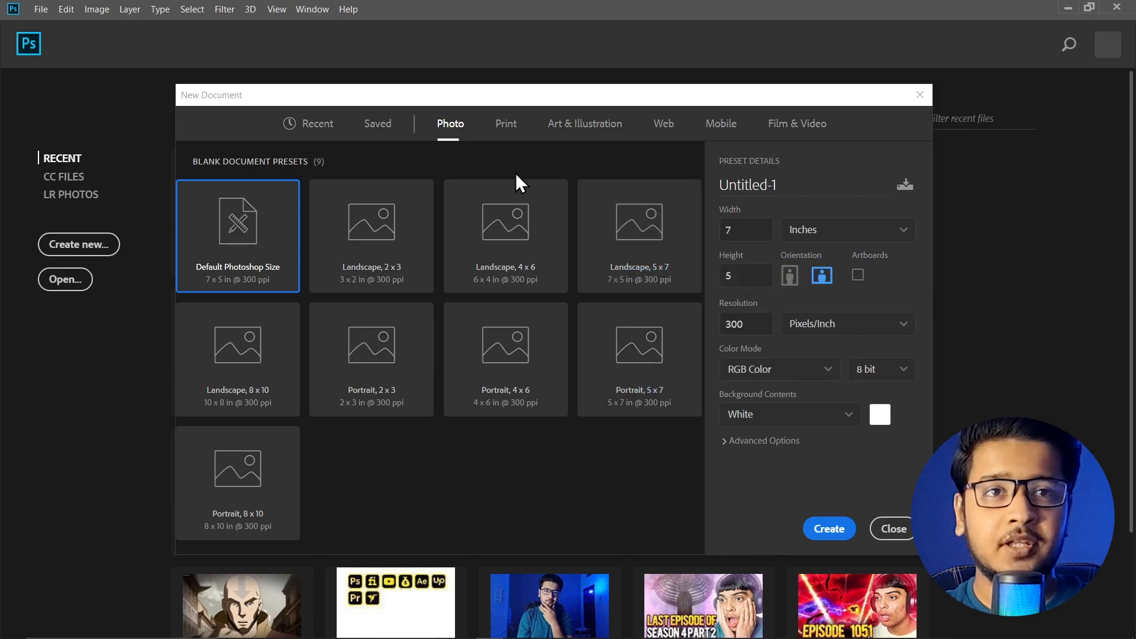
- Name the new document Document 1 and set its width and height unit to pixels
{"action": "left_click", "coordinate": [798, 183]}
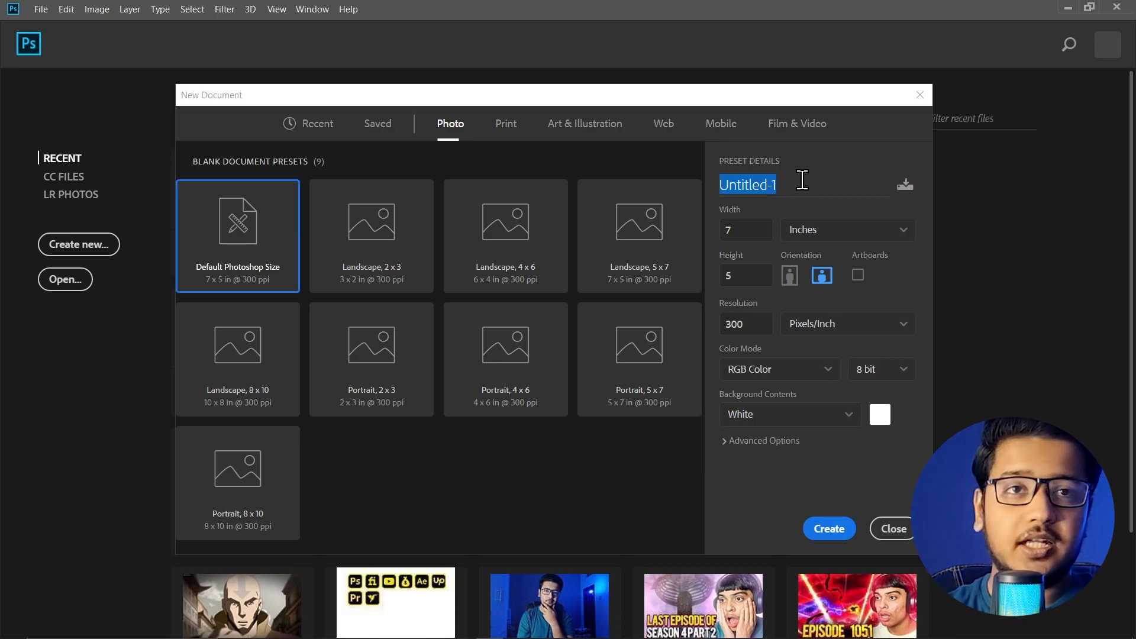
{"action": "type", "text": "F"}
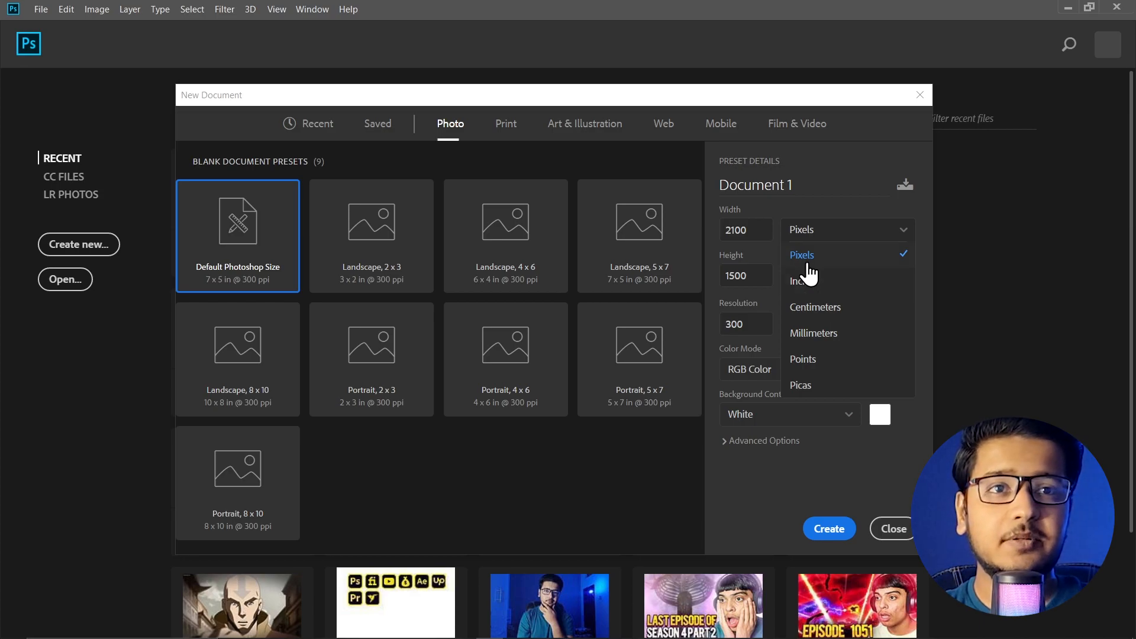
{"action": "left_click", "coordinate": [824, 283]}
{"action": "left_click", "coordinate": [825, 236]}
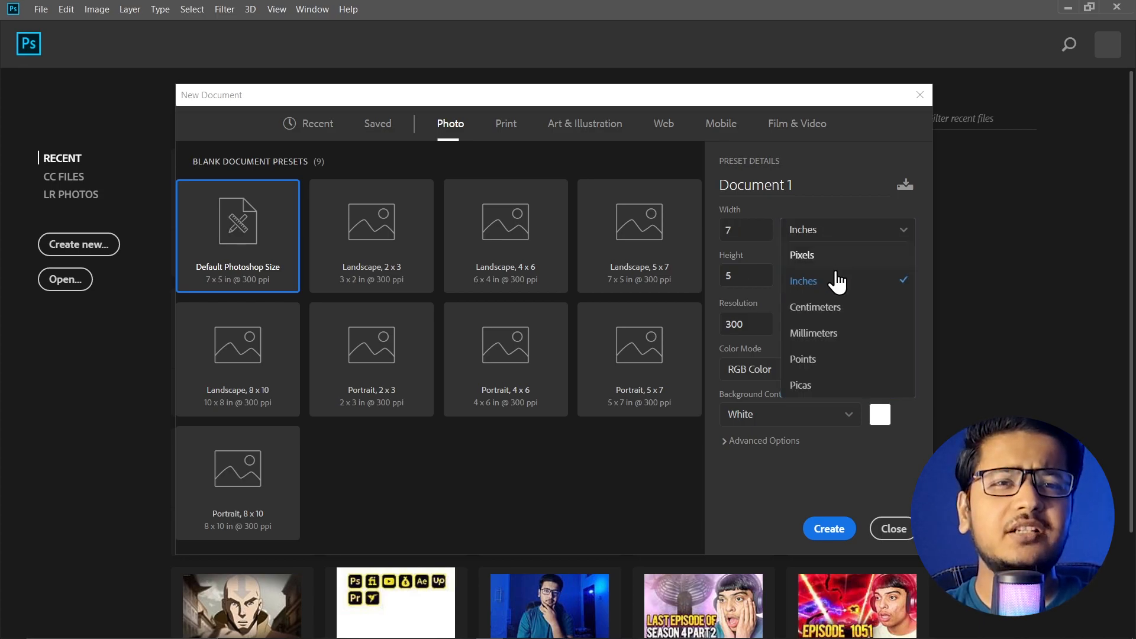
{"action": "left_click", "coordinate": [840, 307]}
{"action": "left_click", "coordinate": [825, 231]}
{"action": "left_click", "coordinate": [835, 337]}
{"action": "left_click", "coordinate": [840, 236]}
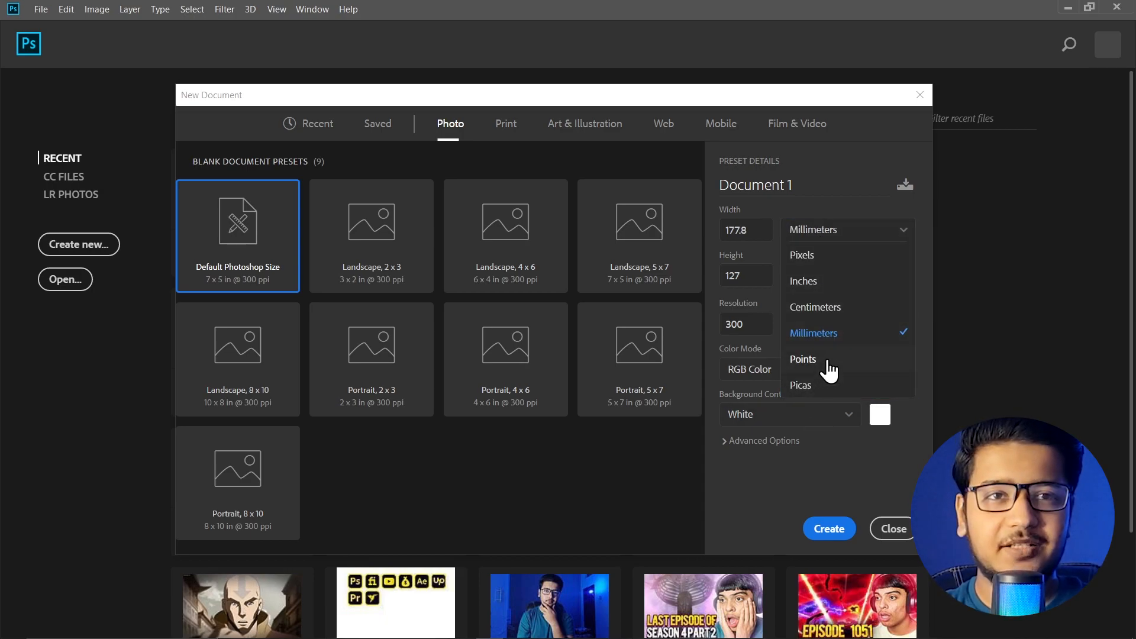
{"action": "left_click", "coordinate": [823, 263]}
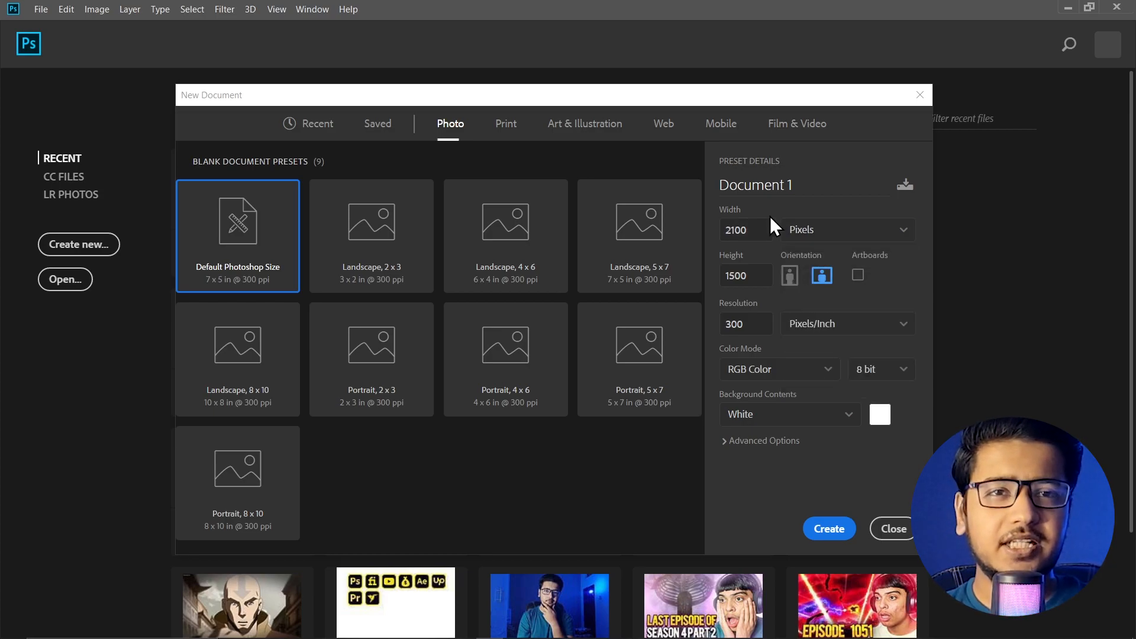
- Set the document size to 1280 pixels wide by 720 pixels high in landscape orientation
{"action": "double_click", "coordinate": [758, 236]}
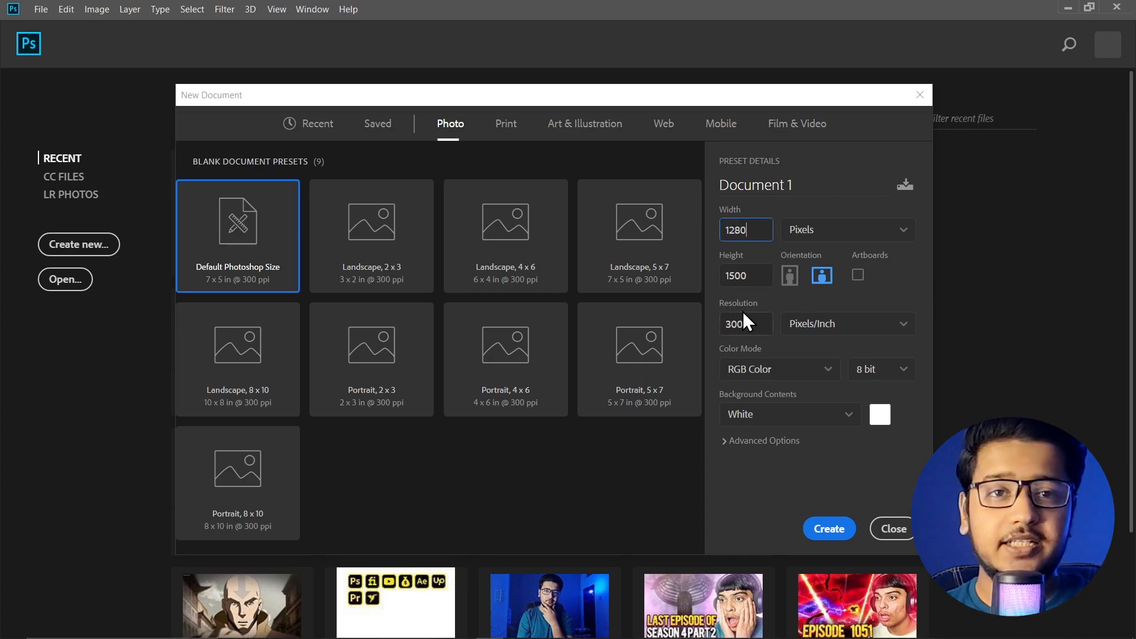
{"action": "key", "text": "Tab"}
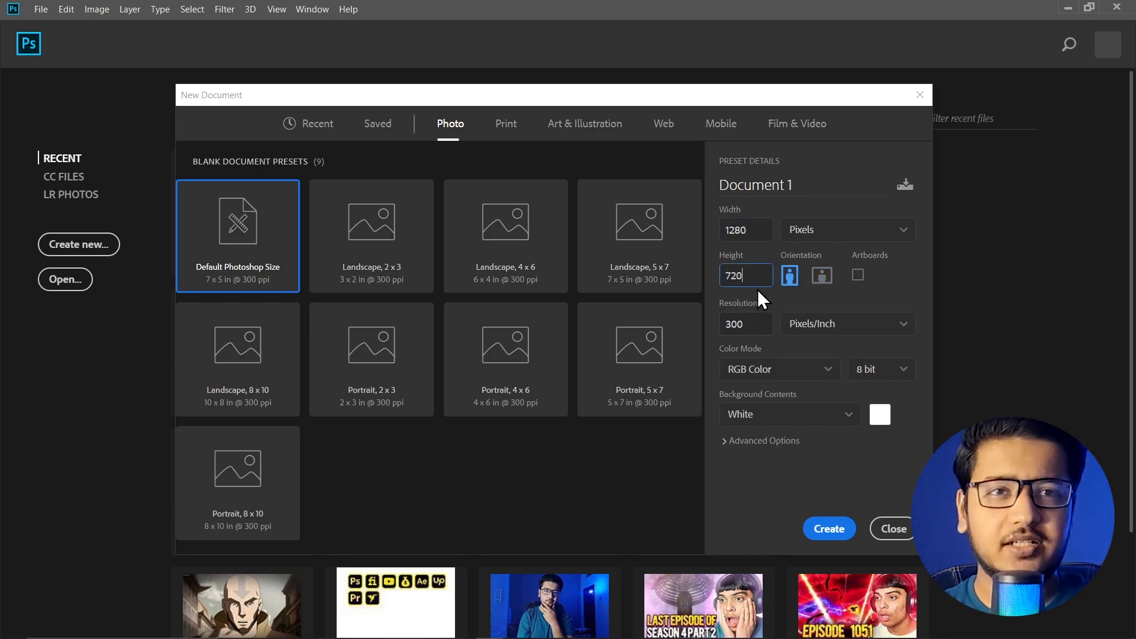
{"action": "left_click", "coordinate": [822, 275]}
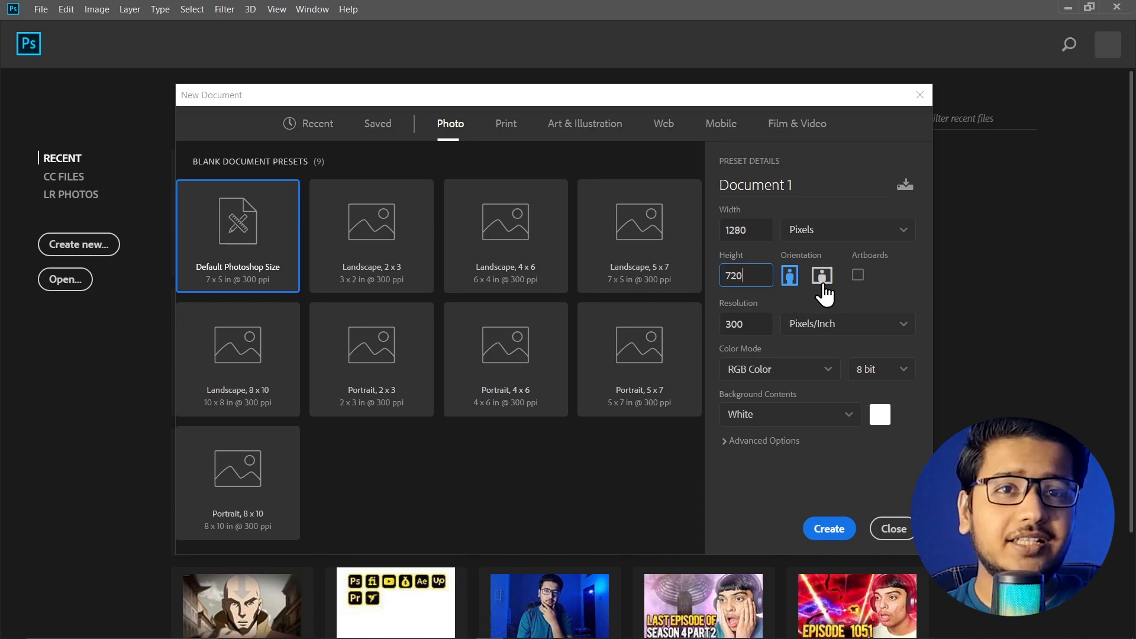
{"action": "left_click", "coordinate": [790, 276]}
{"action": "left_click", "coordinate": [822, 276]}
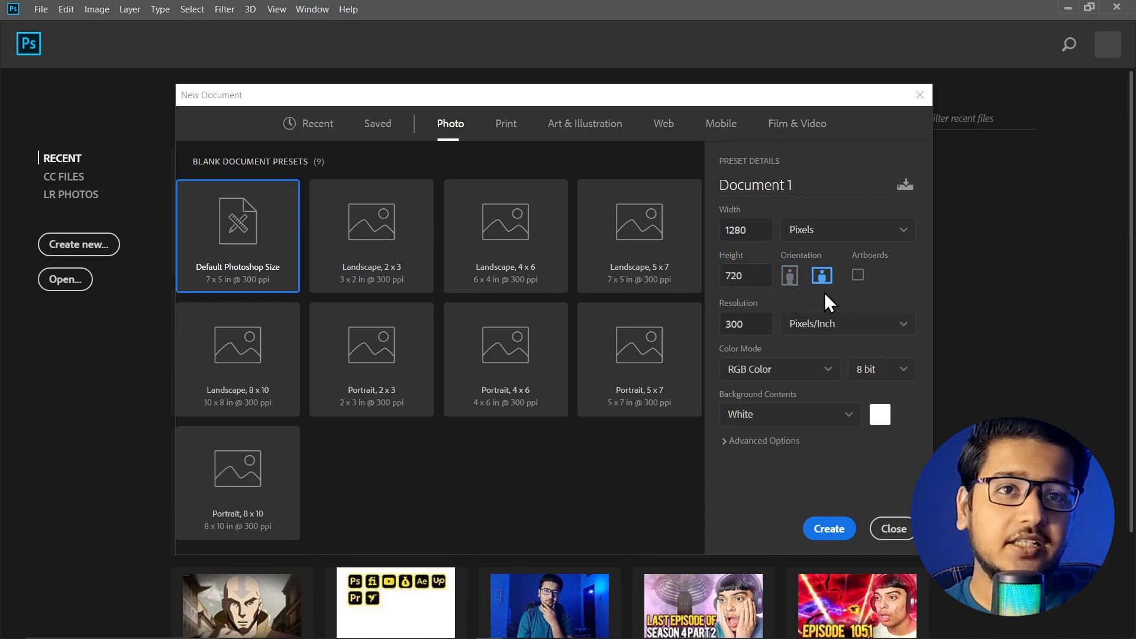
{"action": "left_click", "coordinate": [790, 275]}
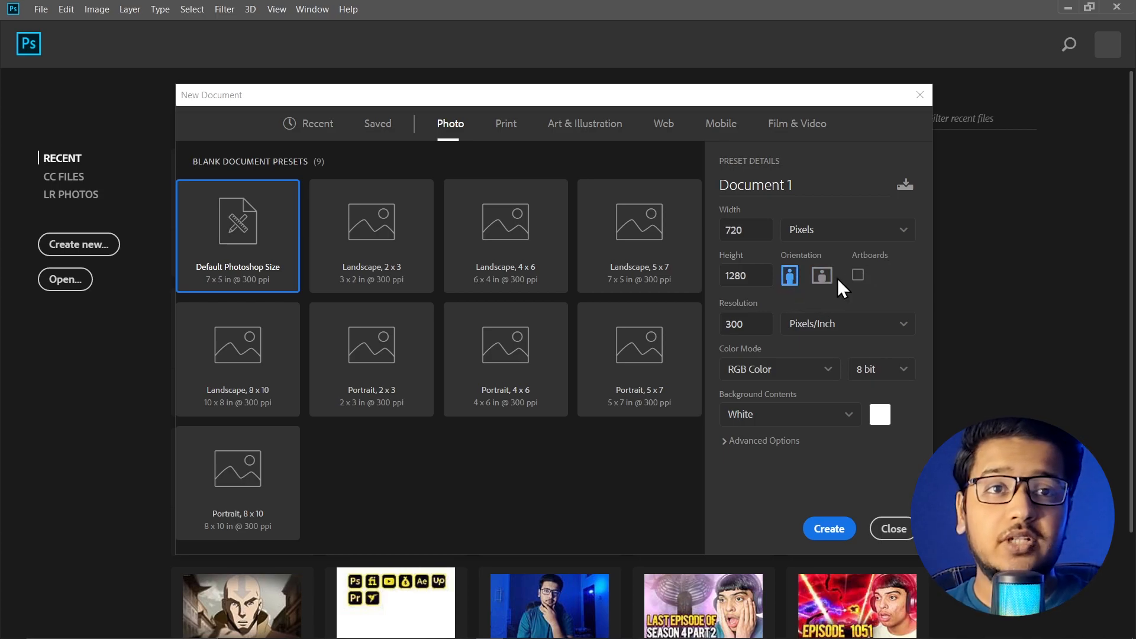
{"action": "left_click", "coordinate": [822, 276]}
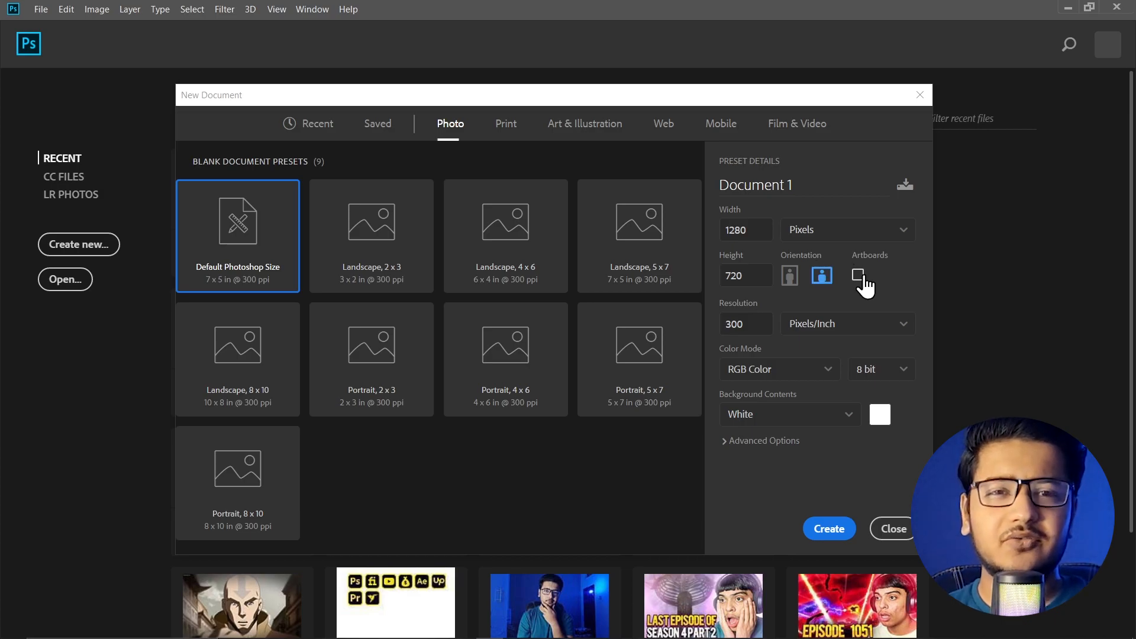
- Set the resolution to 72 pixels/inch and keep the colour mode as RGB Color
{"action": "left_click", "coordinate": [858, 275]}
{"action": "left_click", "coordinate": [731, 324]}
{"action": "left_click", "coordinate": [826, 303]}
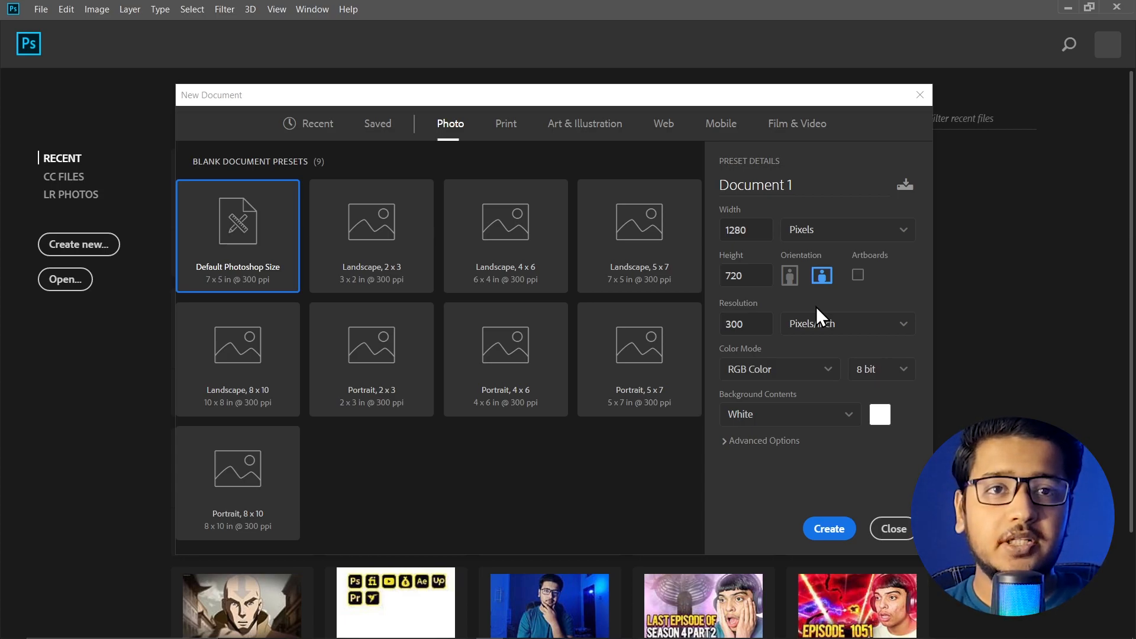
{"action": "left_click", "coordinate": [747, 323]}
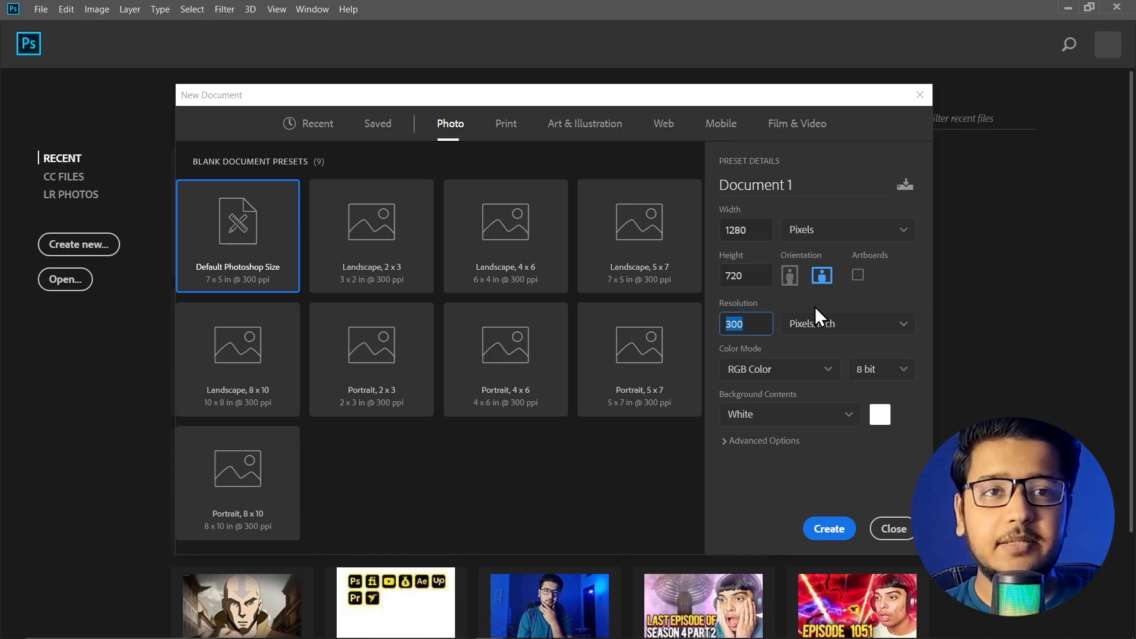
{"action": "type", "text": "72"}
{"action": "left_click", "coordinate": [812, 324]}
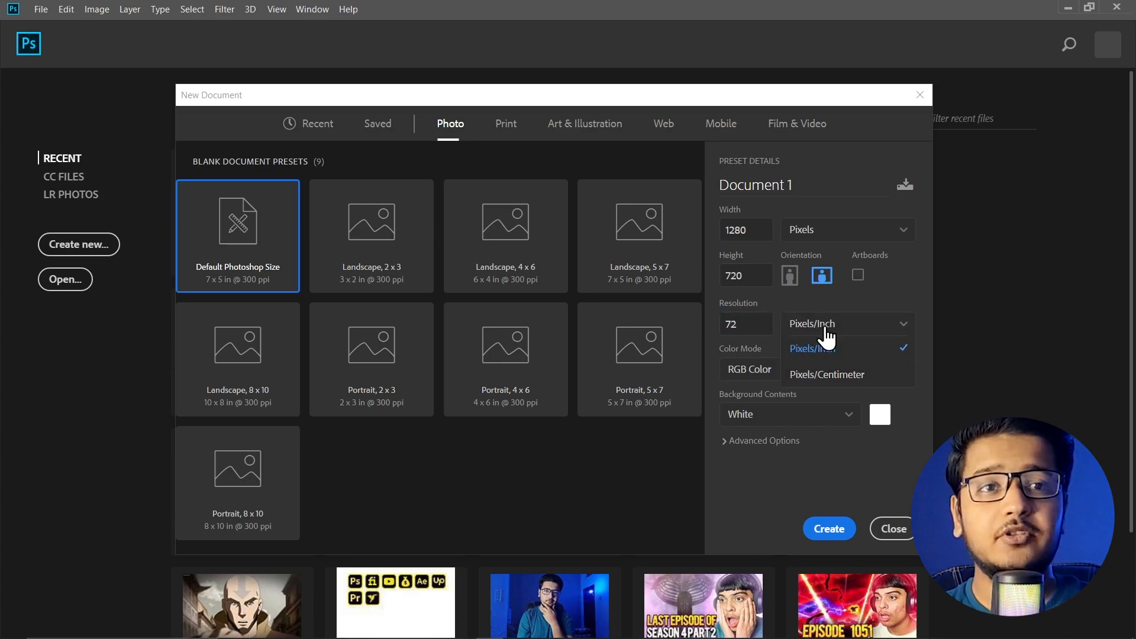
{"action": "left_click", "coordinate": [819, 327]}
{"action": "left_click", "coordinate": [824, 325]}
{"action": "left_click", "coordinate": [831, 362]}
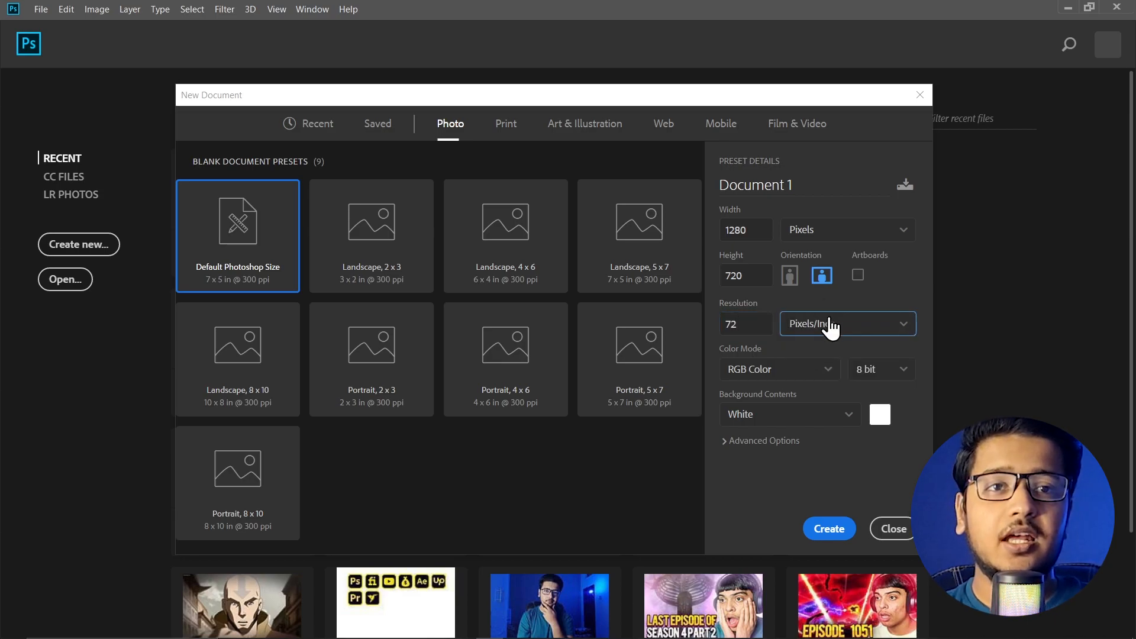
{"action": "left_click", "coordinate": [778, 372]}
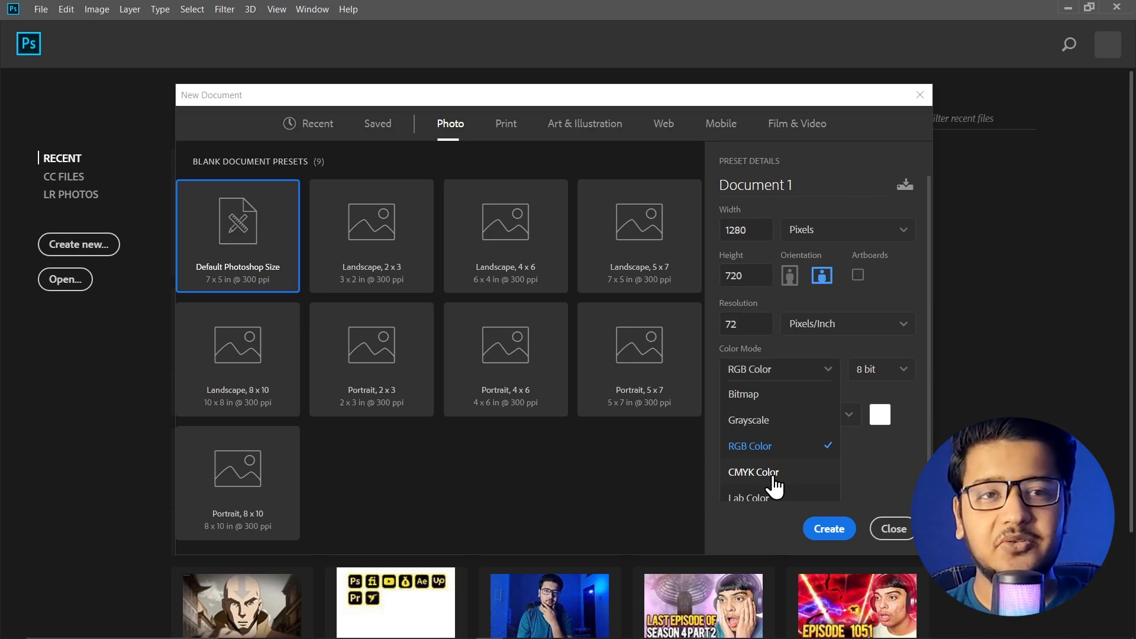
{"action": "left_click", "coordinate": [840, 391]}
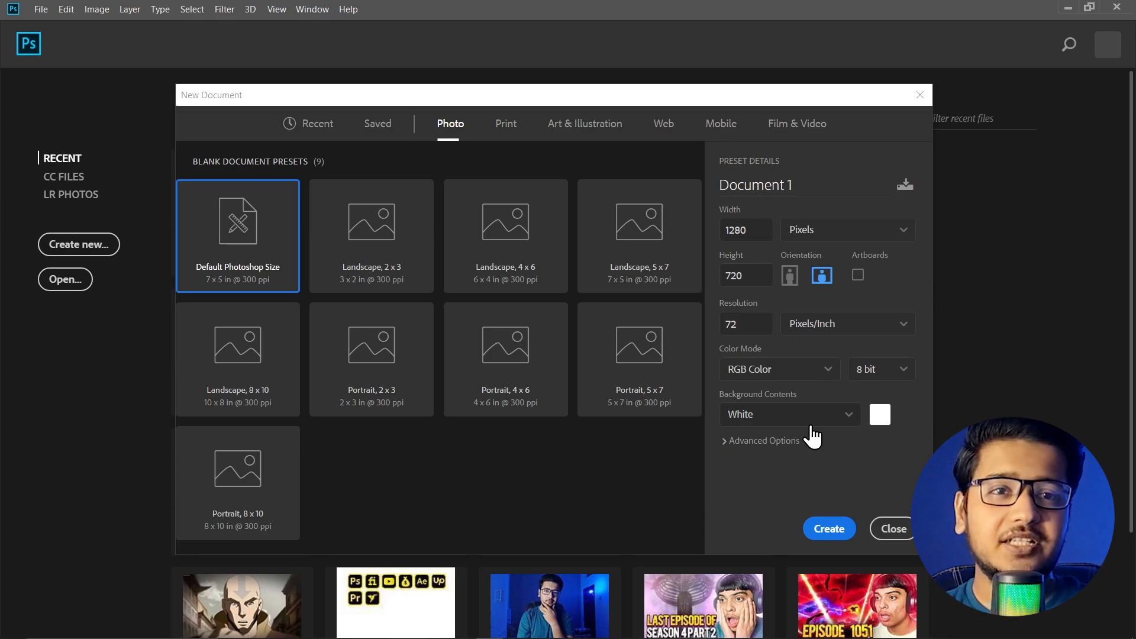
- Choose a custom dark purple as the background contents and create the document
{"action": "left_click", "coordinate": [881, 417]}
{"action": "left_click", "coordinate": [927, 370]}
{"action": "left_click", "coordinate": [946, 389]}
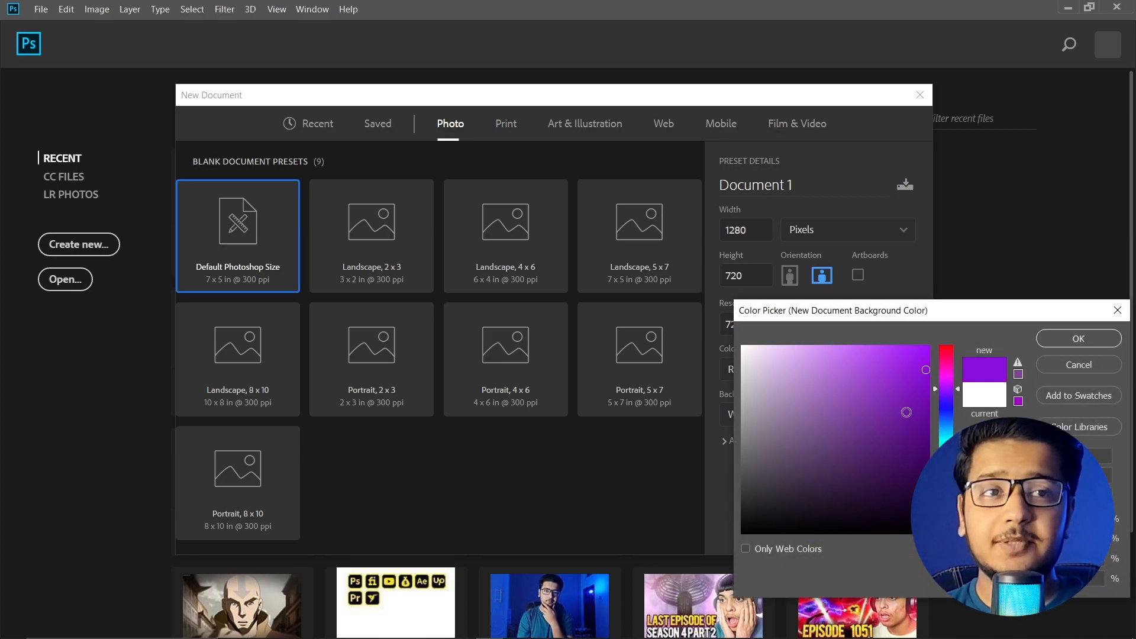
{"action": "left_click", "coordinate": [914, 431]}
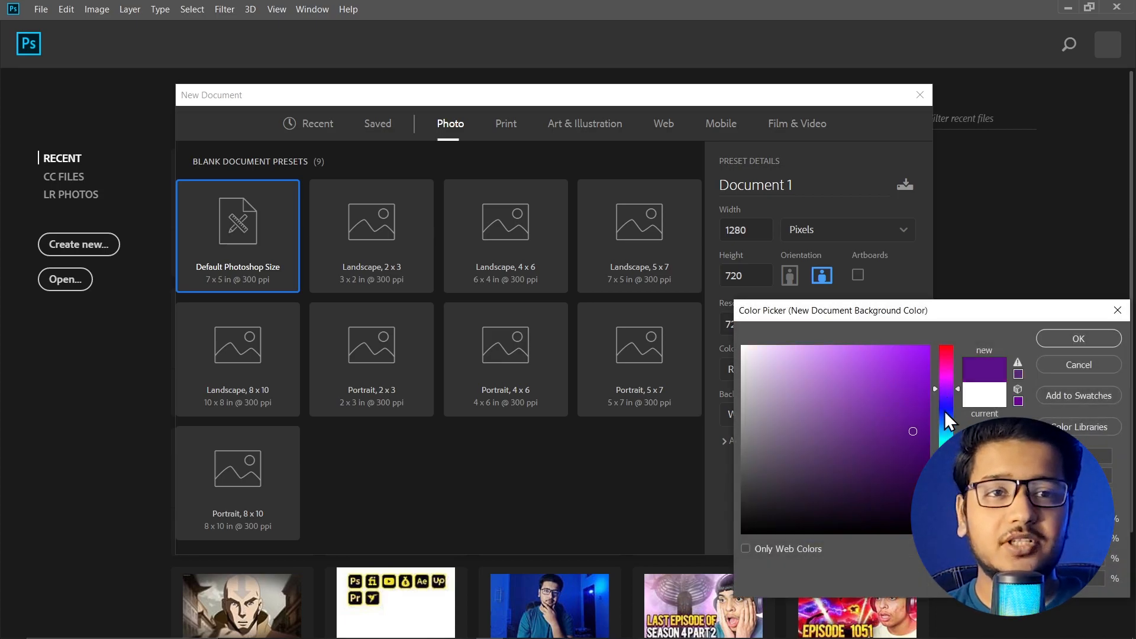
{"action": "left_click", "coordinate": [1073, 339]}
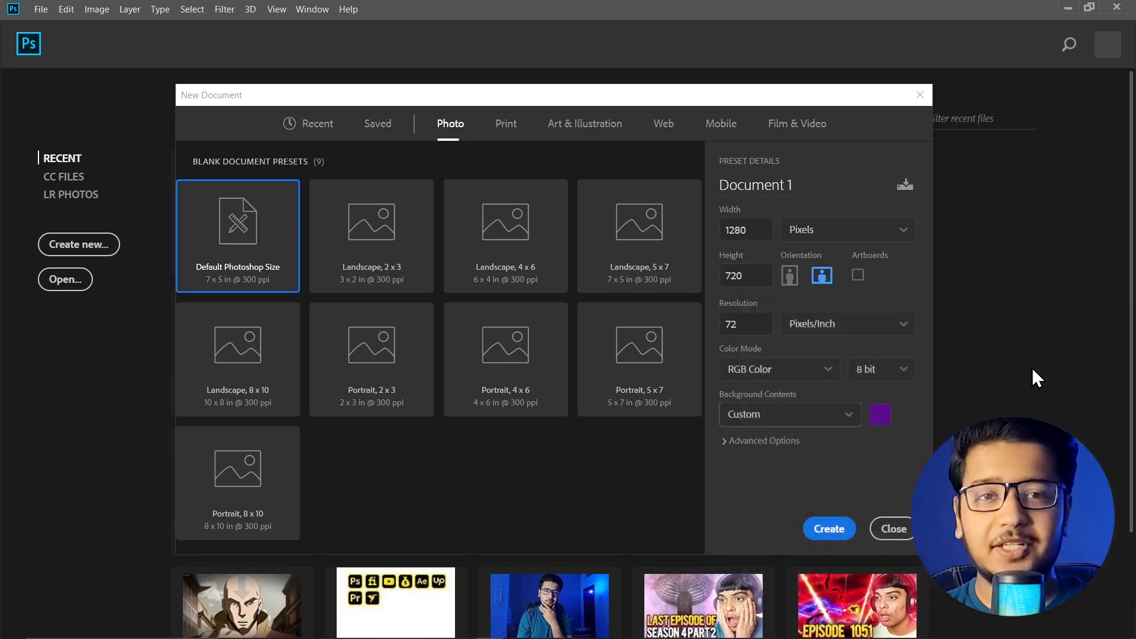
{"action": "left_click", "coordinate": [843, 532]}
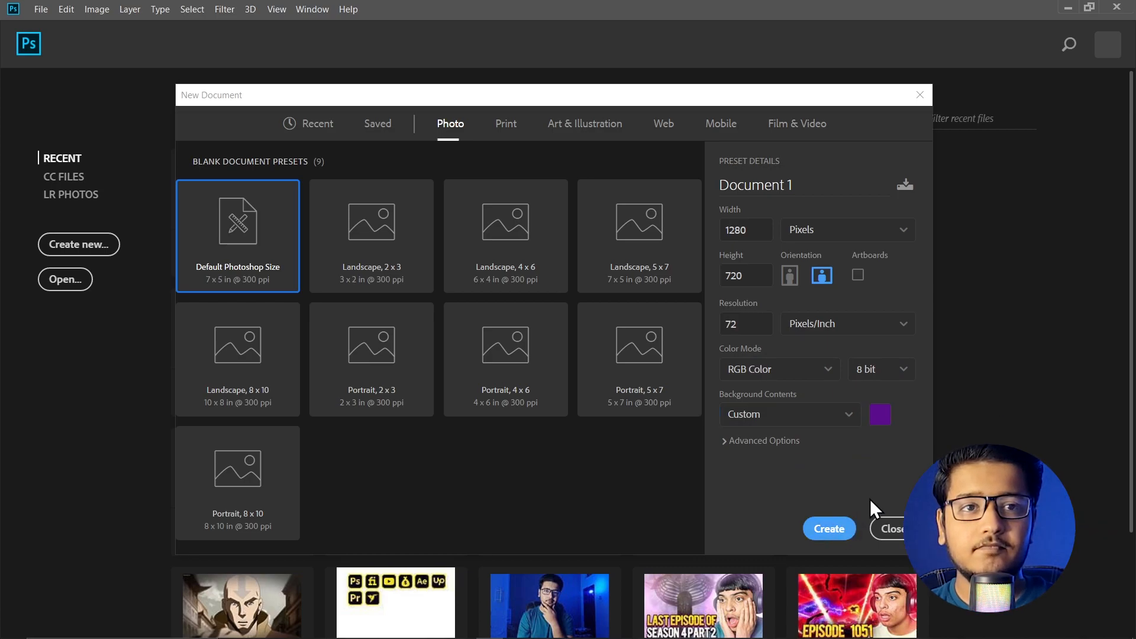
{"action": "left_click", "coordinate": [841, 523]}
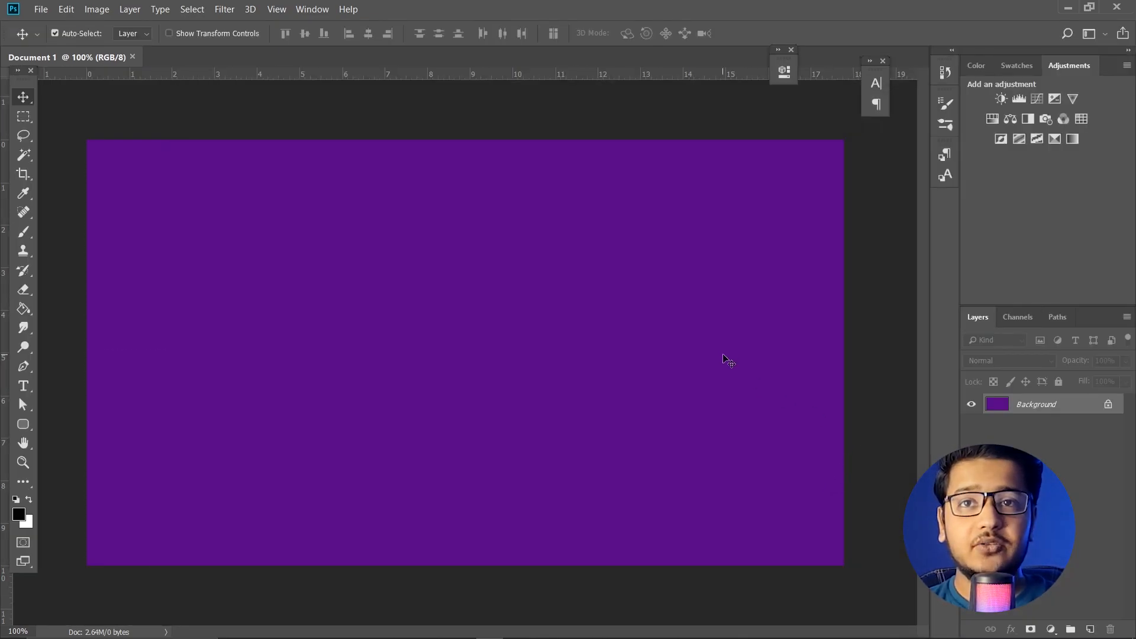
{"action": "left_click", "coordinate": [24, 231]}
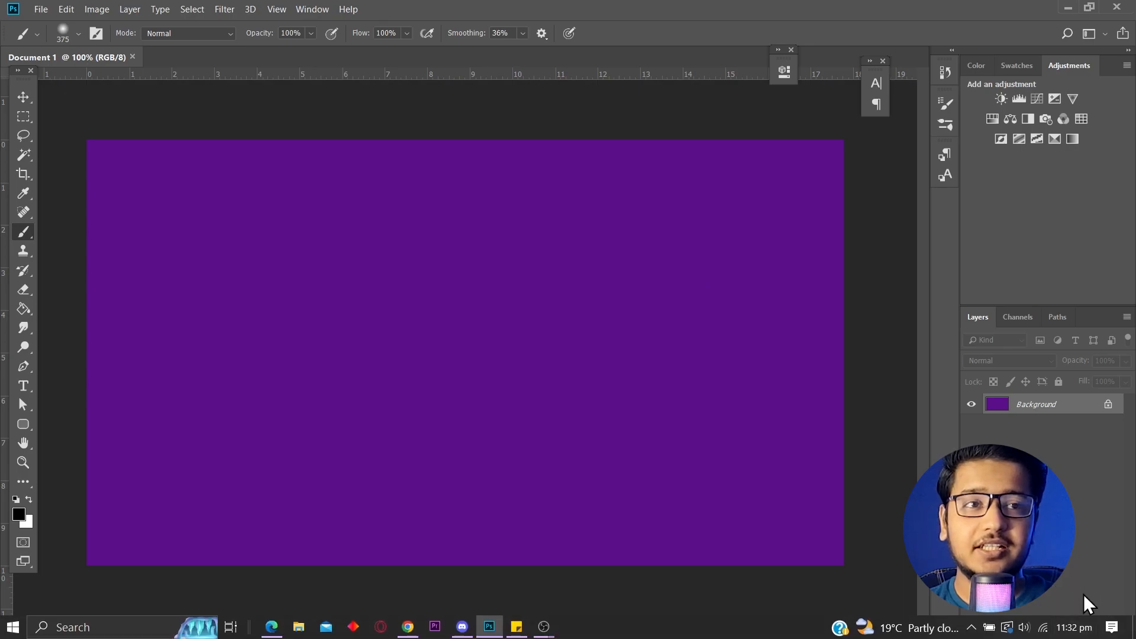
{"action": "left_click", "coordinate": [1091, 629]}
{"action": "mouse_move", "coordinate": [575, 308]}
{"action": "left_mouse_down"}
{"action": "mouse_move", "coordinate": [554, 318]}
{"action": "mouse_move", "coordinate": [593, 385]}
{"action": "left_mouse_up"}
{"action": "mouse_move", "coordinate": [818, 276]}
{"action": "left_mouse_down"}
{"action": "mouse_move", "coordinate": [831, 418]}
{"action": "mouse_move", "coordinate": [848, 212]}
{"action": "mouse_move", "coordinate": [872, 336]}
{"action": "mouse_move", "coordinate": [867, 292]}
{"action": "mouse_move", "coordinate": [847, 312]}
{"action": "mouse_move", "coordinate": [852, 183]}
{"action": "mouse_move", "coordinate": [572, 155]}
{"action": "left_mouse_up"}
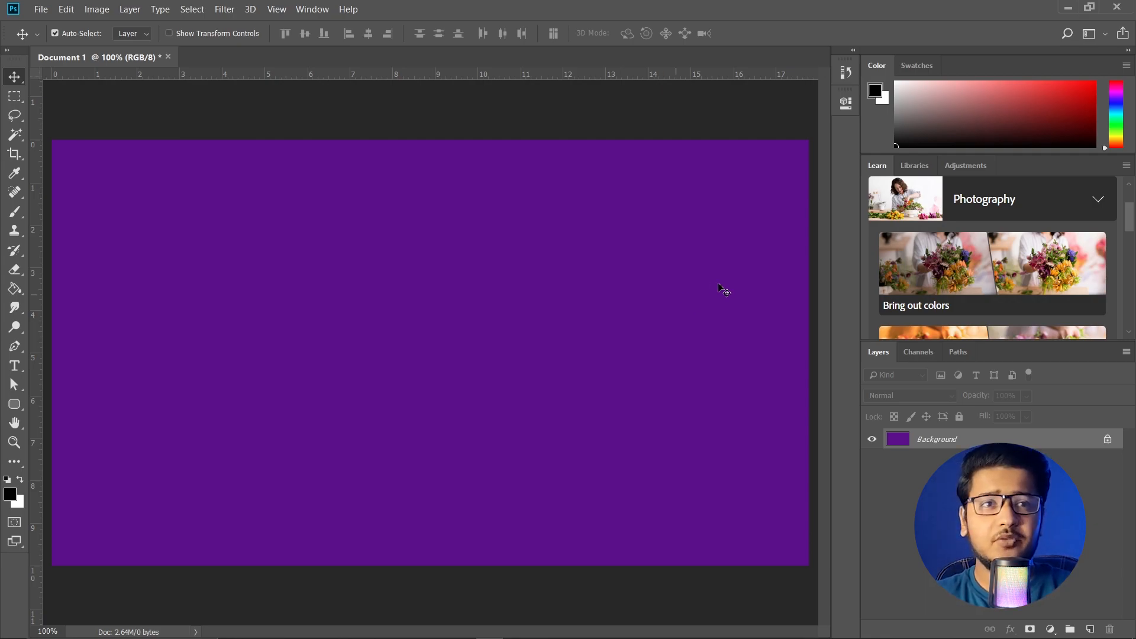
- Undock the Layers, Learn and Color panel groups over the canvas and close all three
{"action": "left_click_drag", "start_coordinate": [1029, 363], "coordinate": [395, 264]}
{"action": "left_click_drag", "start_coordinate": [1028, 361], "coordinate": [593, 195]}
{"action": "left_click_drag", "start_coordinate": [1073, 77], "coordinate": [816, 160]}
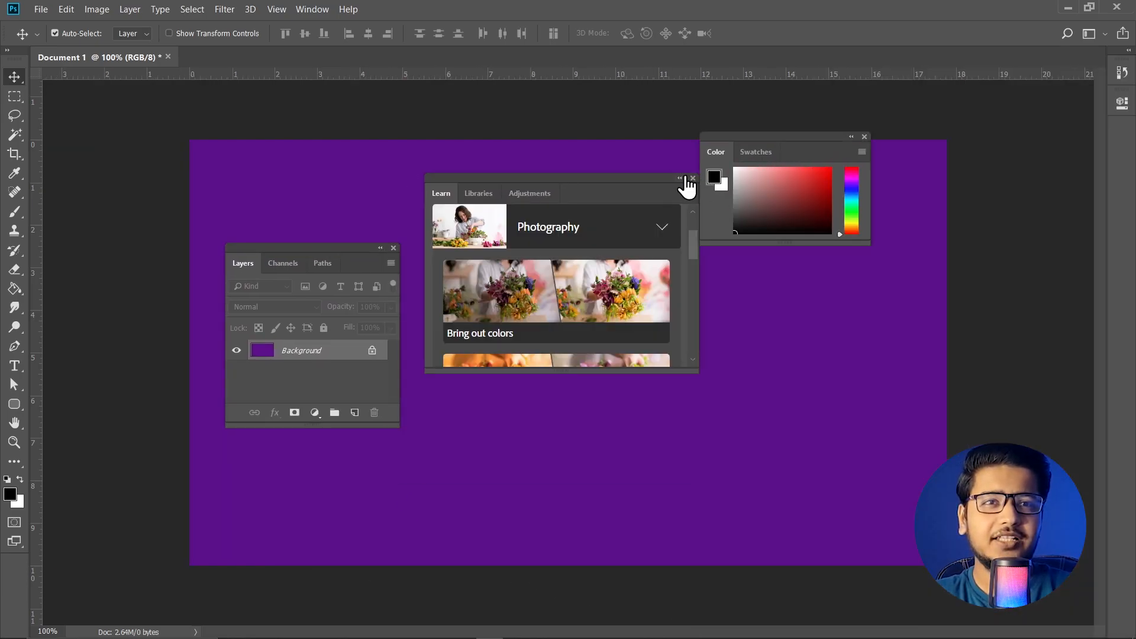
{"action": "left_click", "coordinate": [693, 178]}
{"action": "left_click", "coordinate": [865, 137]}
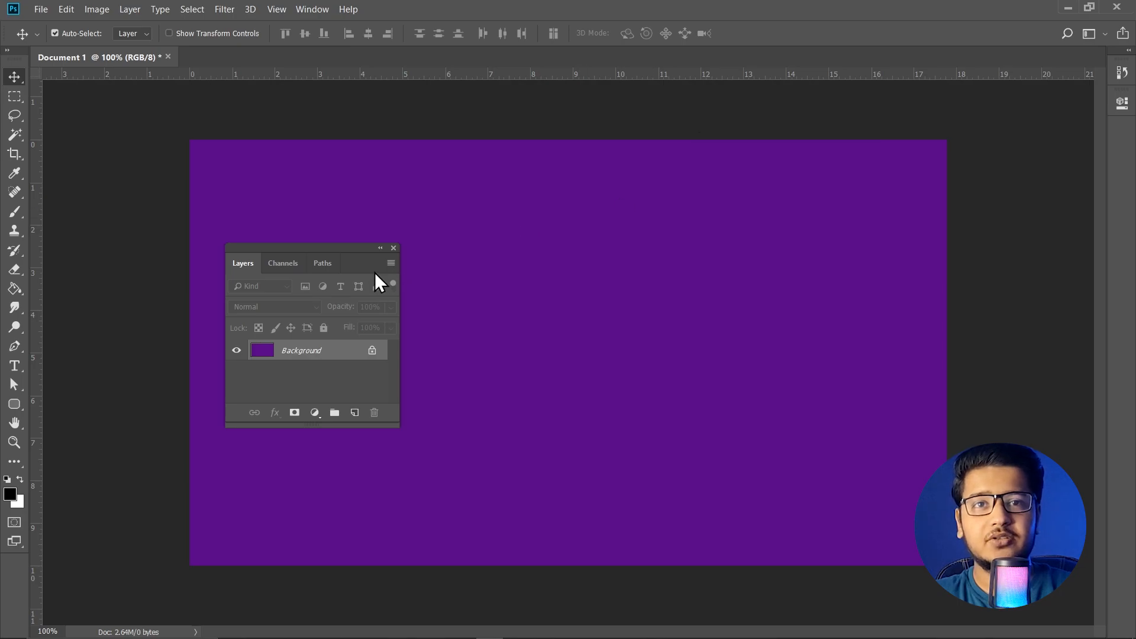
{"action": "left_click", "coordinate": [393, 248]}
- Reset the Essentials workspace to restore its default panels
{"action": "left_click", "coordinate": [309, 9]}
{"action": "left_click", "coordinate": [515, 10]}
{"action": "left_click", "coordinate": [312, 9]}
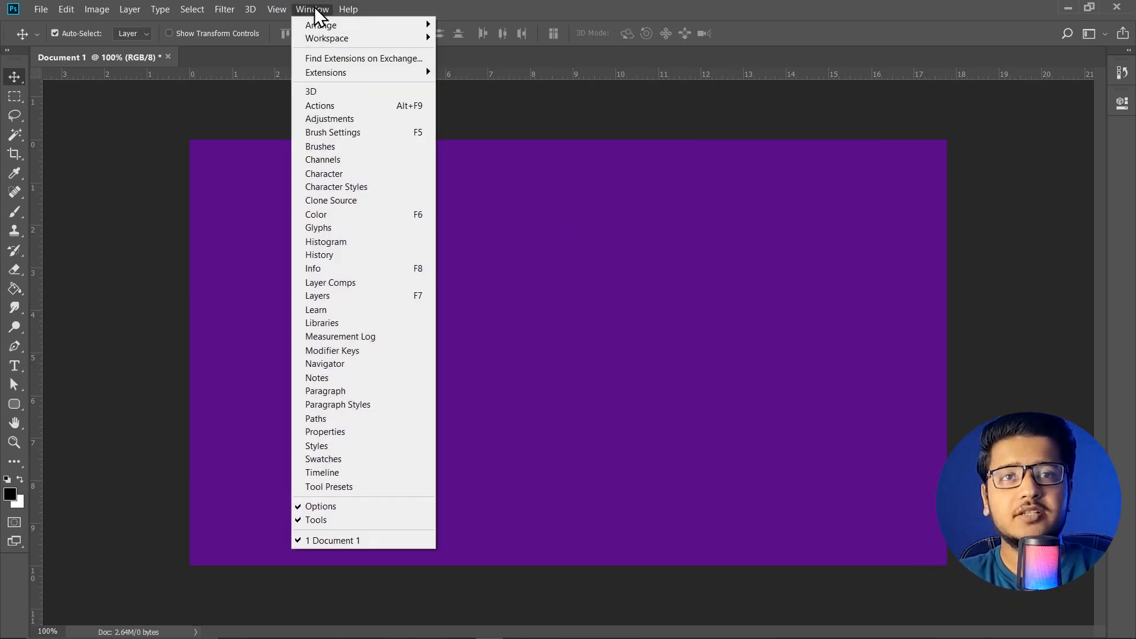
{"action": "mouse_move", "coordinate": [343, 39]}
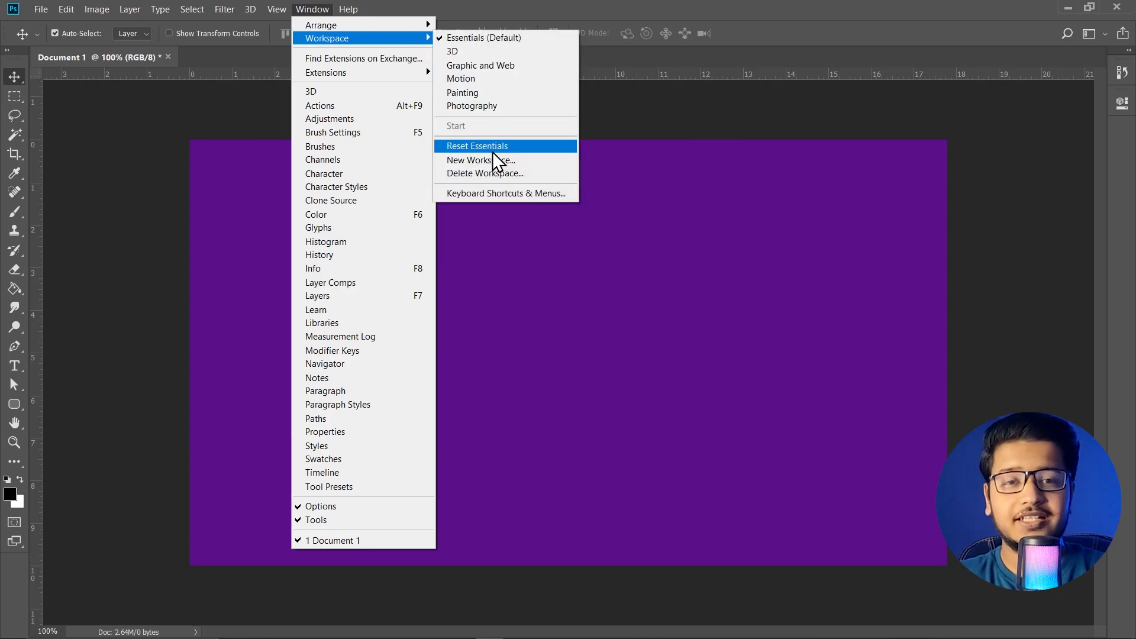
{"action": "left_click", "coordinate": [477, 146]}
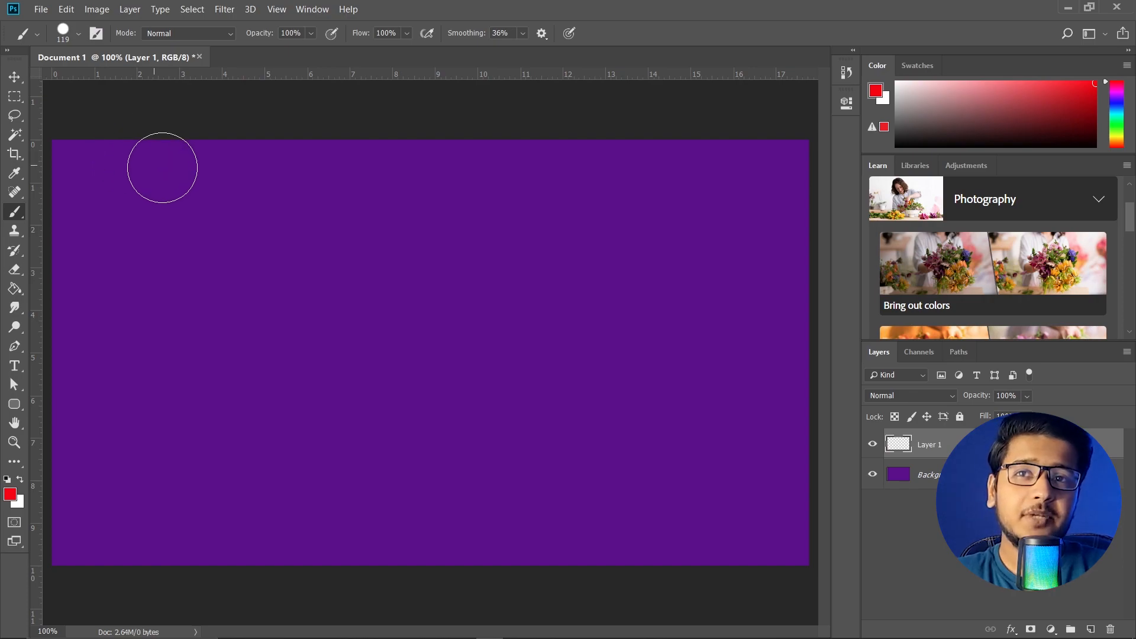
- Examine the options of the Move, Crop, Eyedropper, Brush, Paint Bucket, Dodge and Type tools, ending with the Move tool active
{"action": "left_click", "coordinate": [14, 77]}
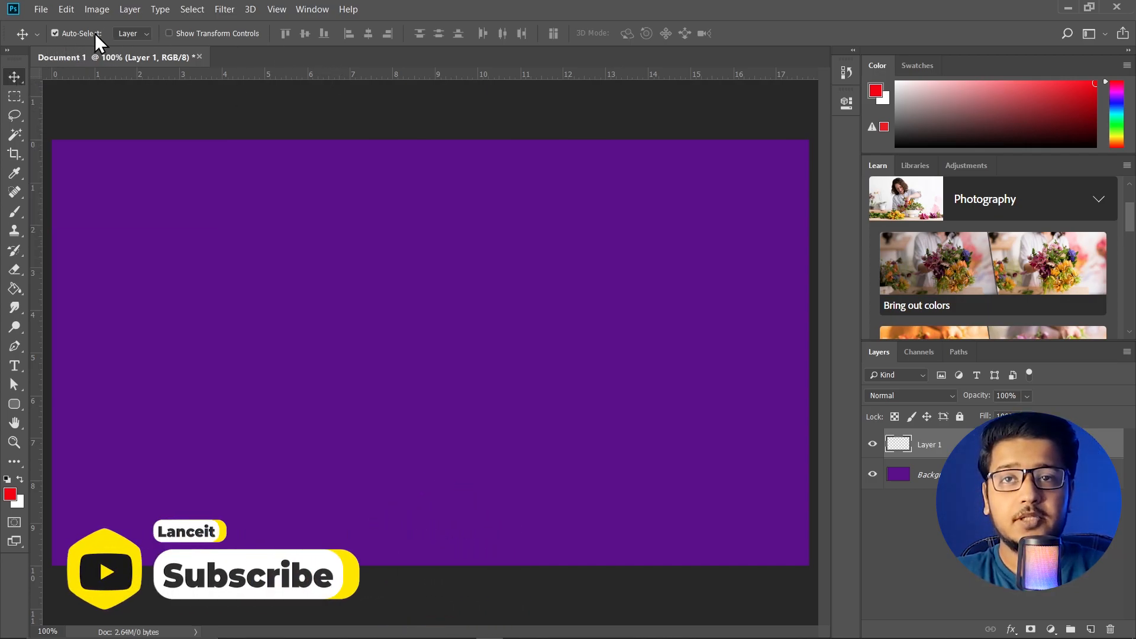
{"action": "left_click", "coordinate": [14, 156]}
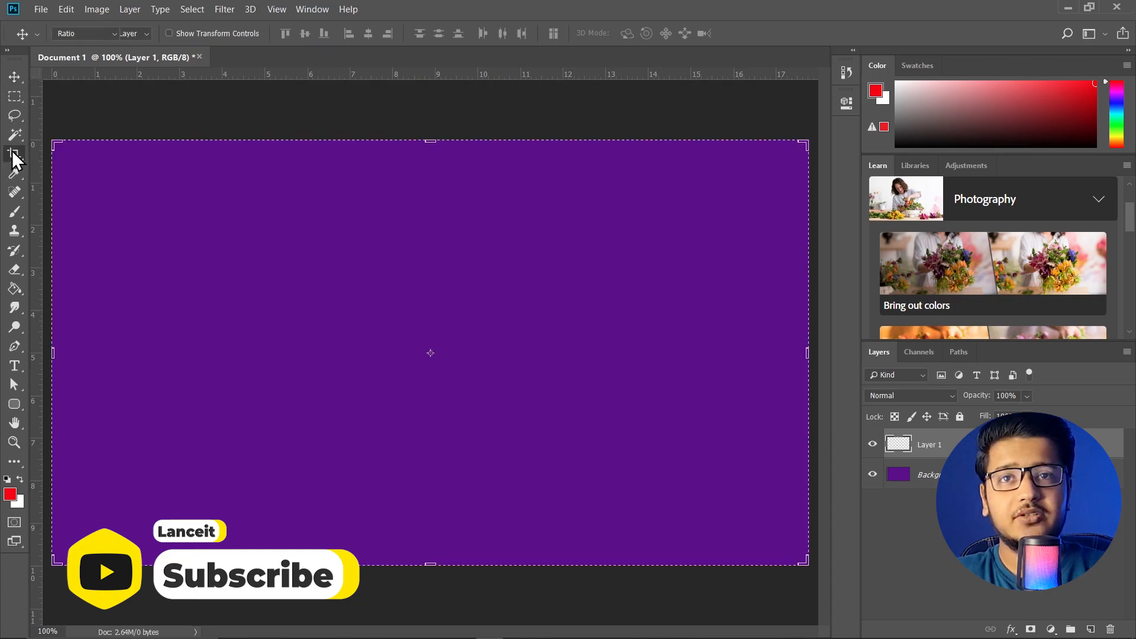
{"action": "left_click", "coordinate": [14, 173]}
{"action": "left_click", "coordinate": [14, 211]}
{"action": "left_click", "coordinate": [15, 289]}
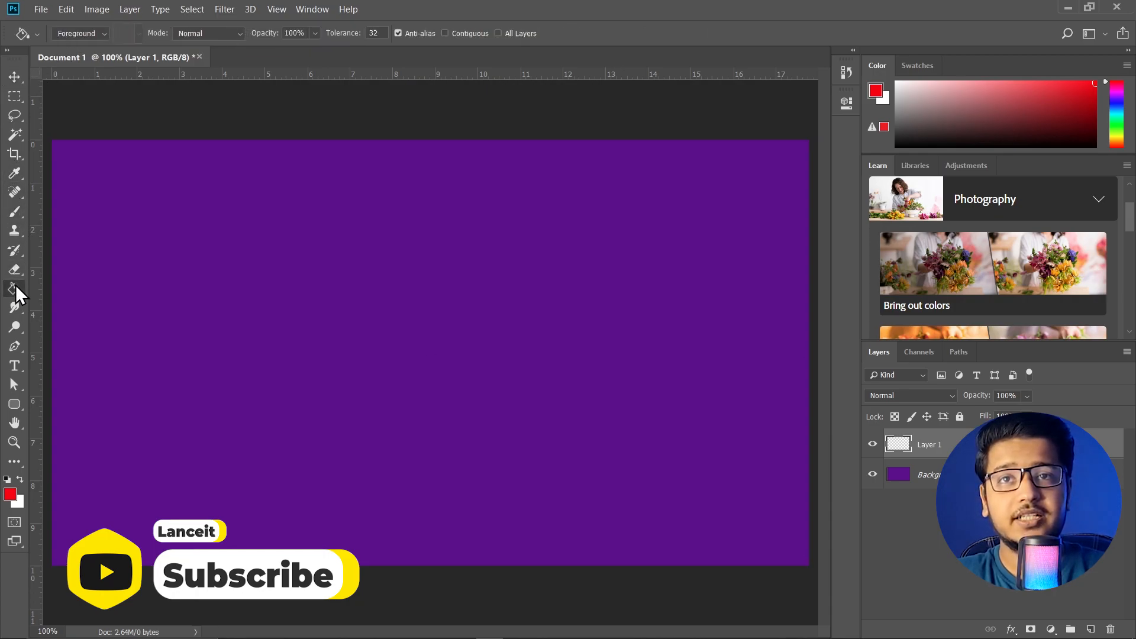
{"action": "left_click", "coordinate": [14, 329]}
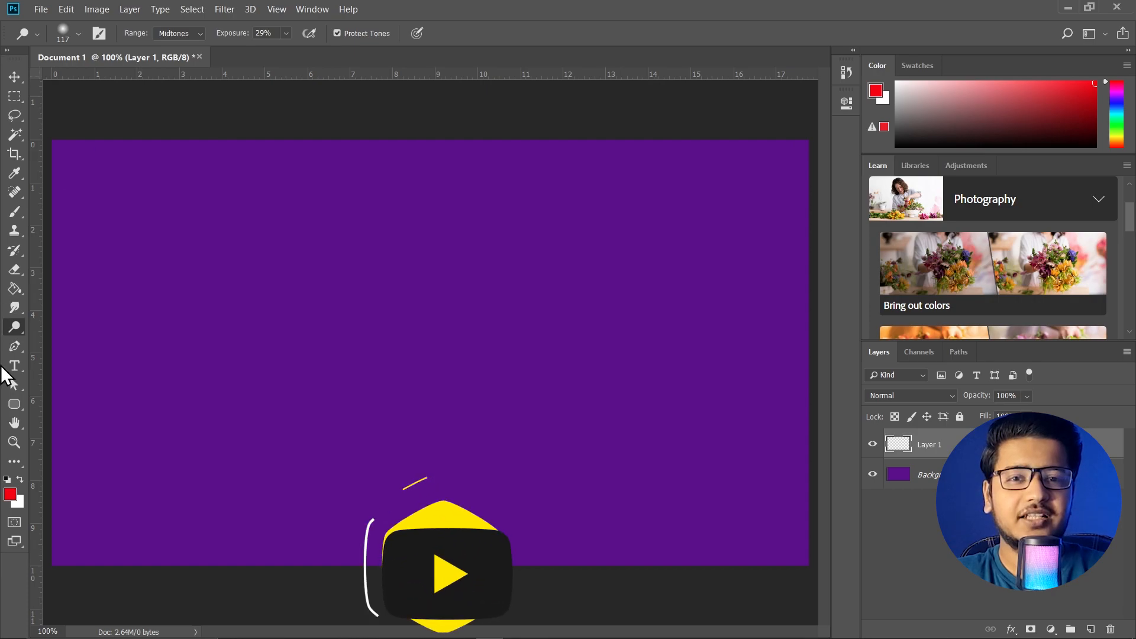
{"action": "left_click", "coordinate": [14, 385]}
{"action": "left_click", "coordinate": [14, 172]}
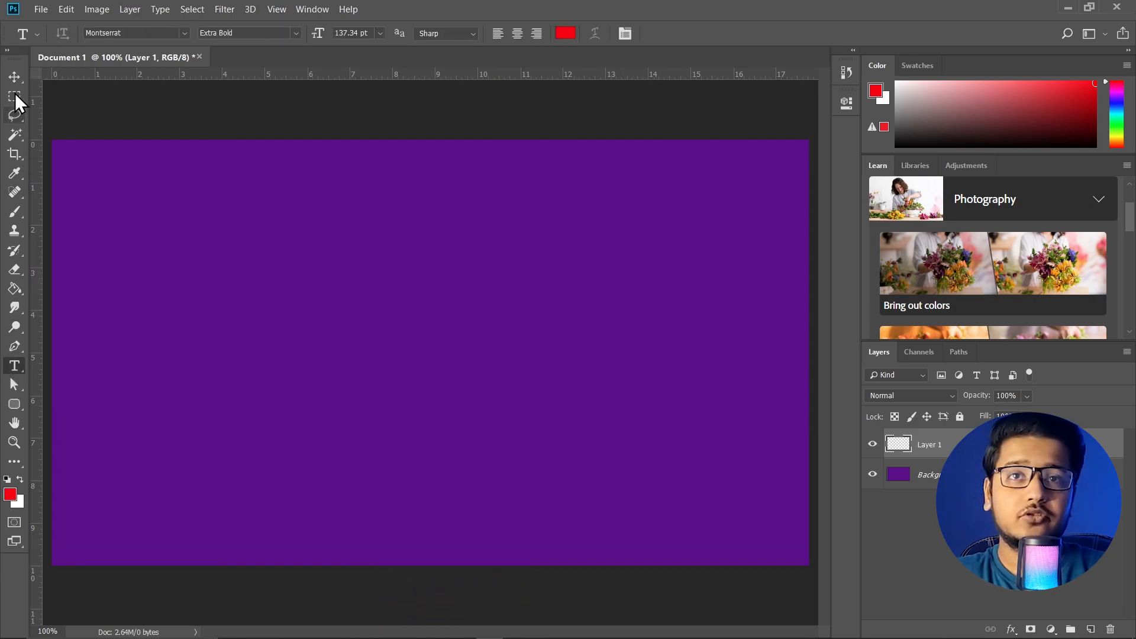
{"action": "left_click", "coordinate": [14, 77]}
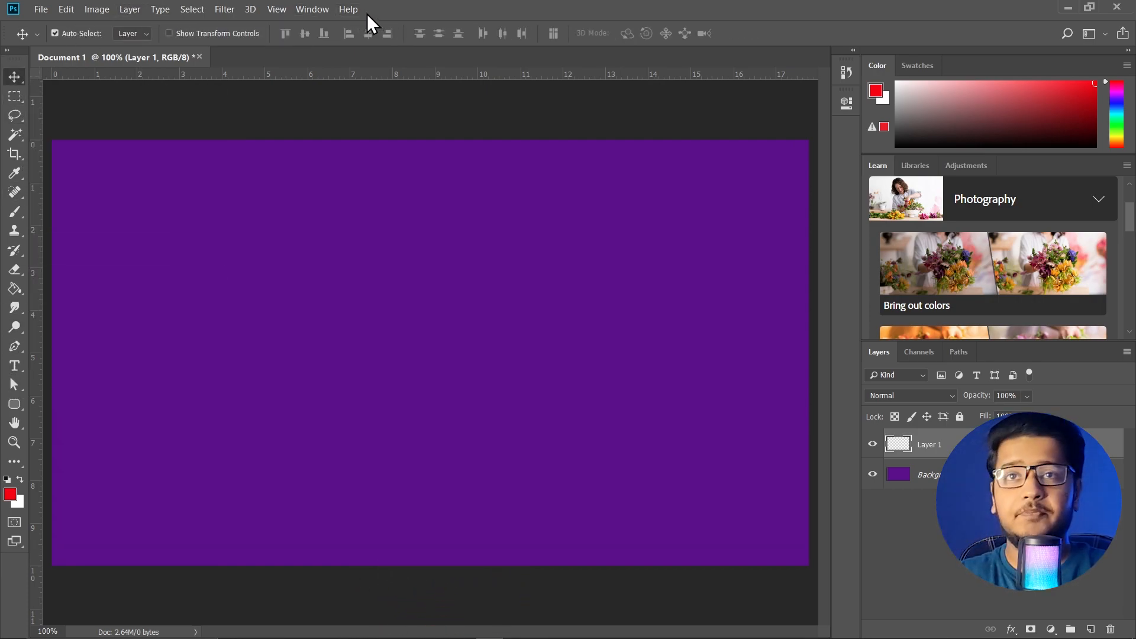
{"action": "left_click", "coordinate": [40, 16]}
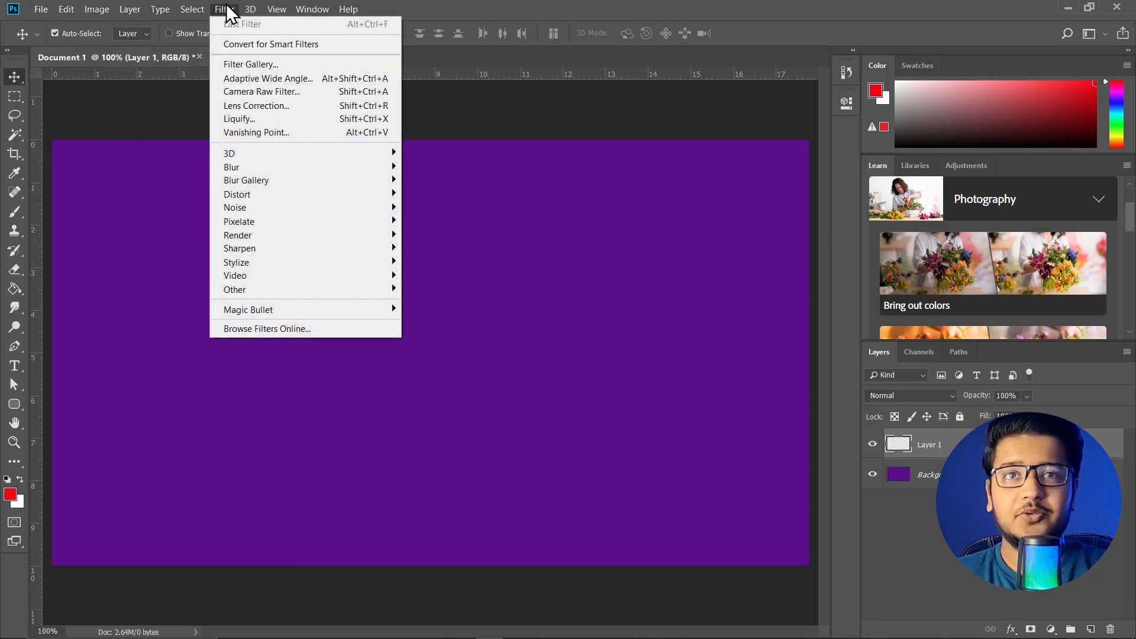
{"action": "mouse_move", "coordinate": [323, 18]}
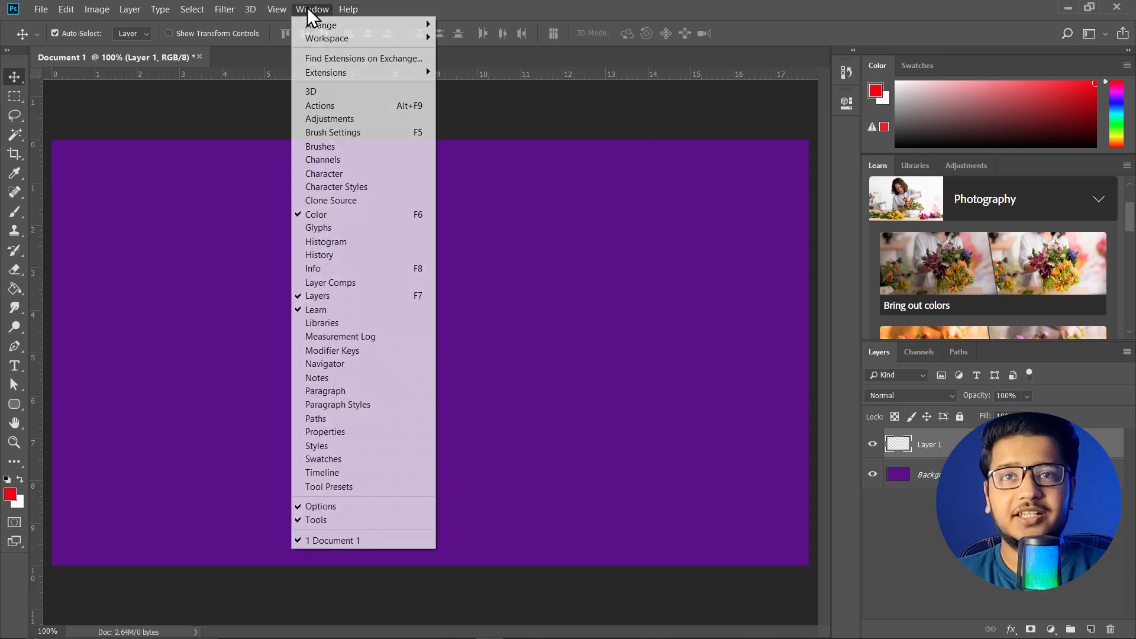
{"action": "mouse_move", "coordinate": [90, 14]}
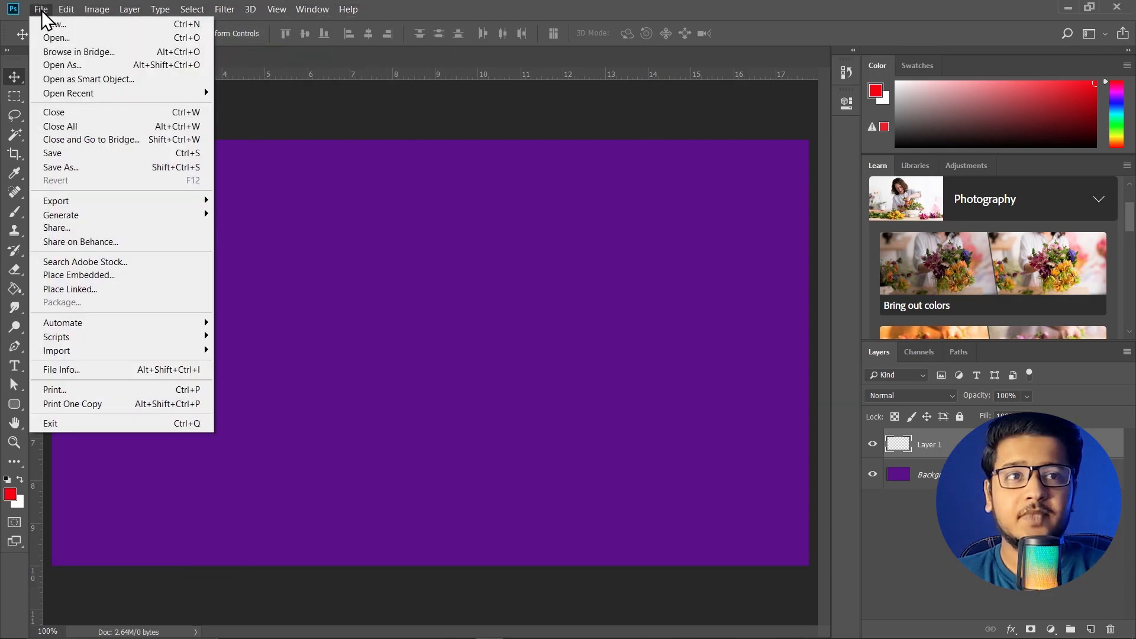
{"action": "left_click", "coordinate": [488, 21]}
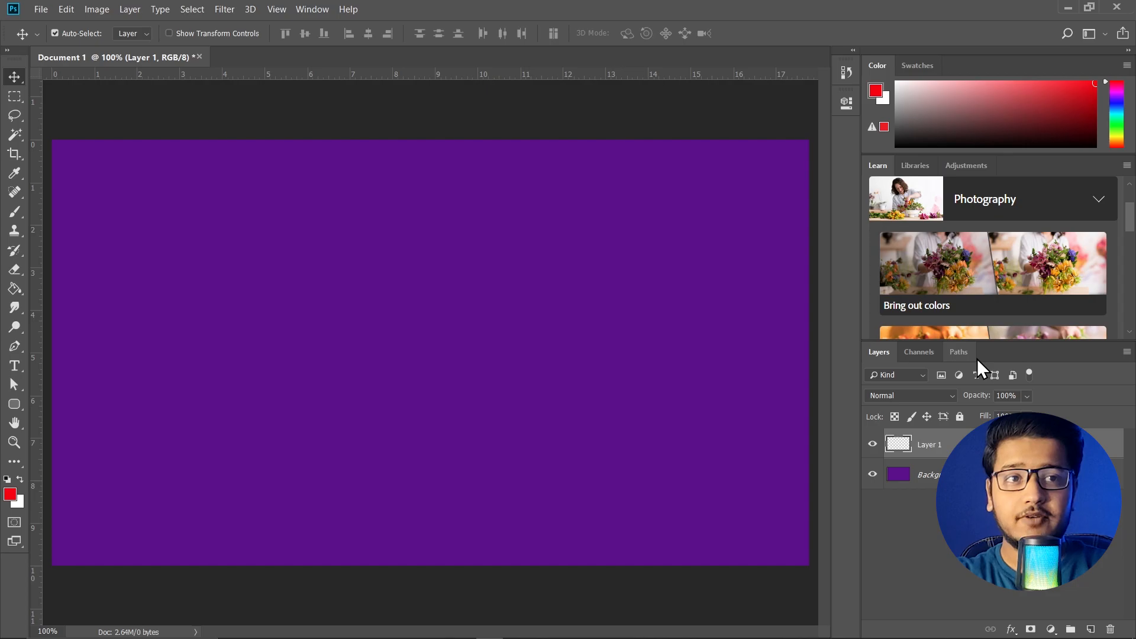
- Hide the Layers panel and show it again
{"action": "key", "text": "F7"}
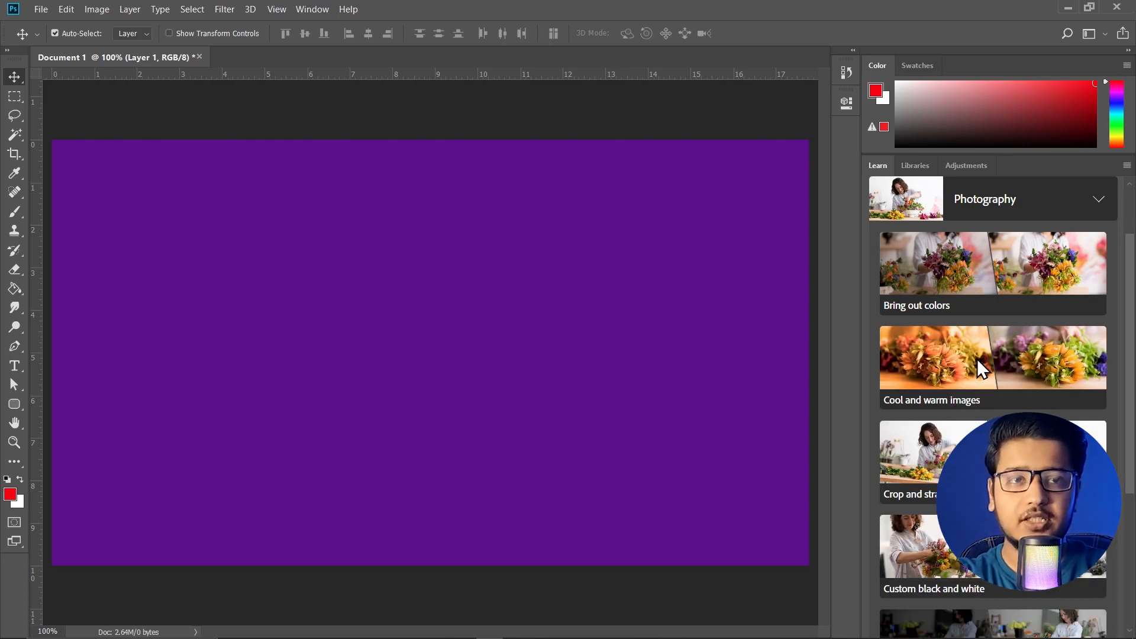
{"action": "key", "text": "F7"}
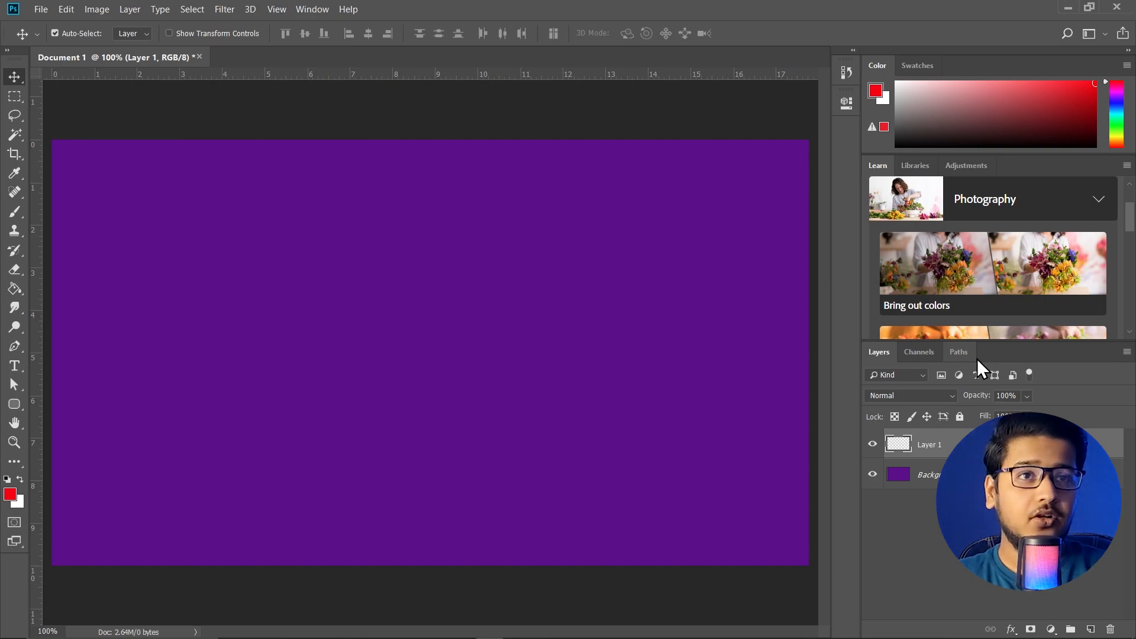
- Show the Adjustments panel, reduce its height and narrow the whole panel column to enlarge the canvas area
{"action": "left_click", "coordinate": [967, 168]}
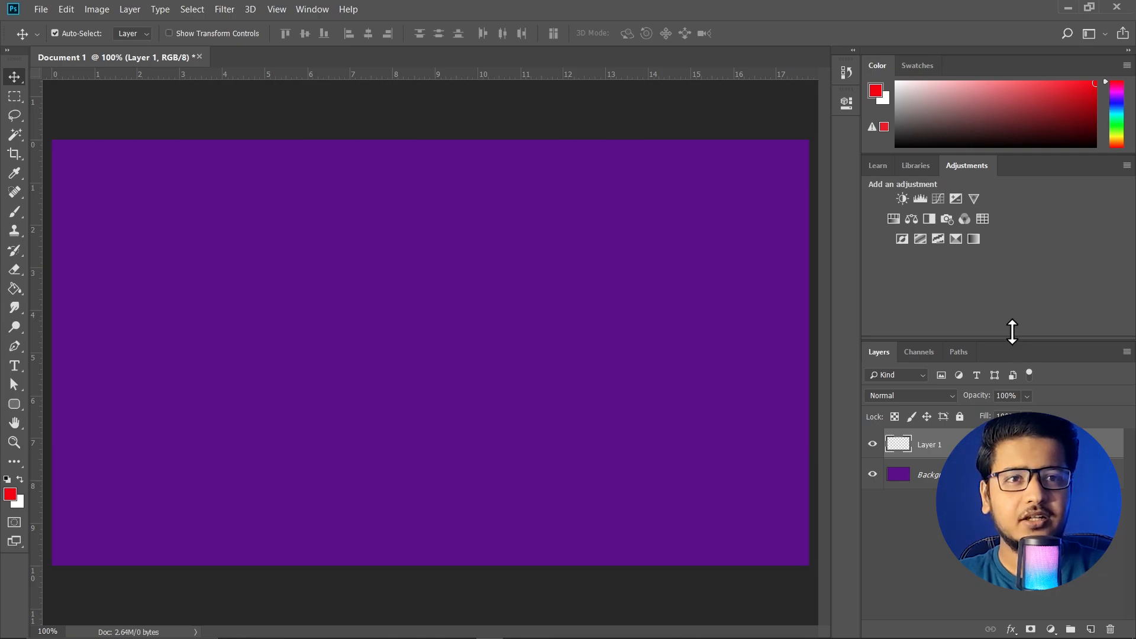
{"action": "left_click_drag", "start_coordinate": [1012, 335], "coordinate": [1024, 230]}
{"action": "left_click_drag", "start_coordinate": [859, 225], "coordinate": [959, 225]}
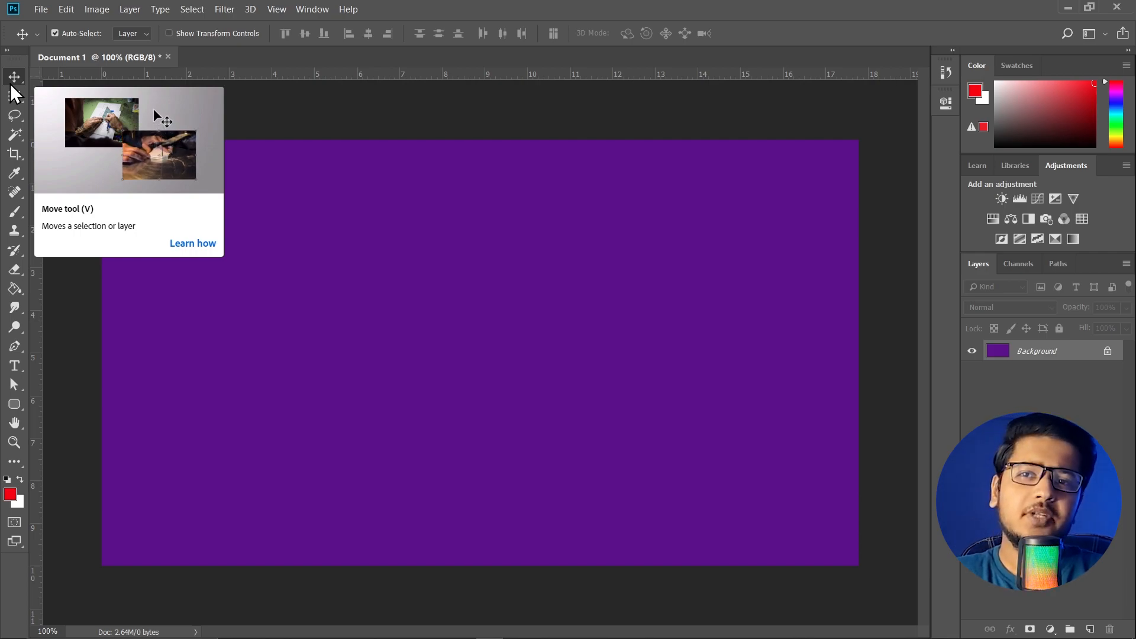
- Draw a rounded rectangle about 294 × 217 px in the canvas's upper left area, with yellow fill and no stroke
{"action": "left_click", "coordinate": [12, 406]}
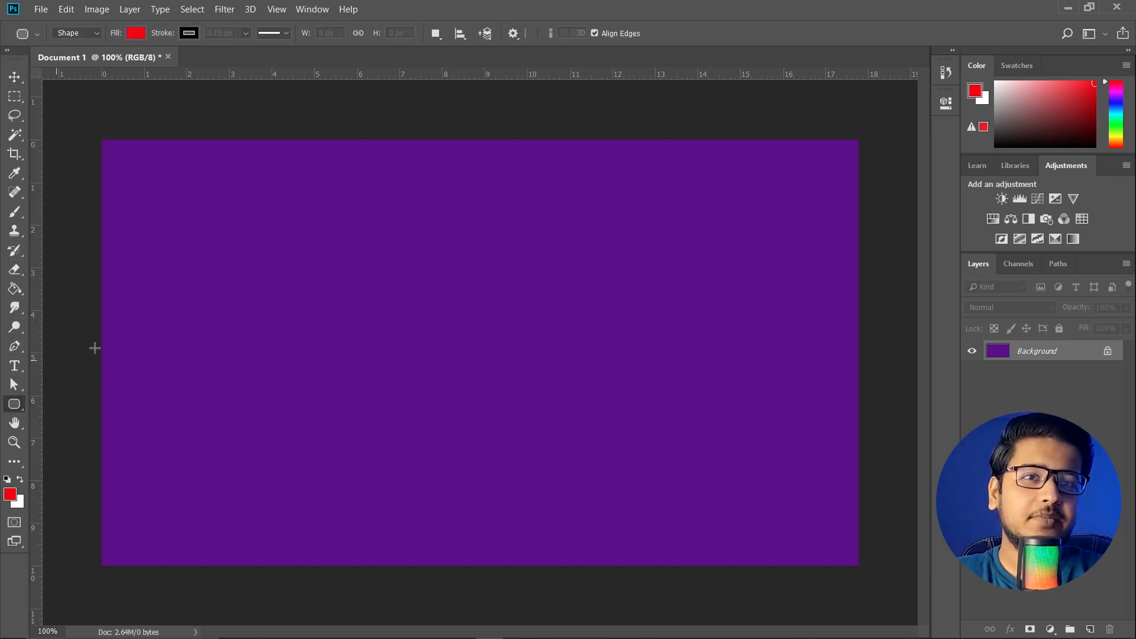
{"action": "left_click_drag", "start_coordinate": [276, 220], "coordinate": [448, 344]}
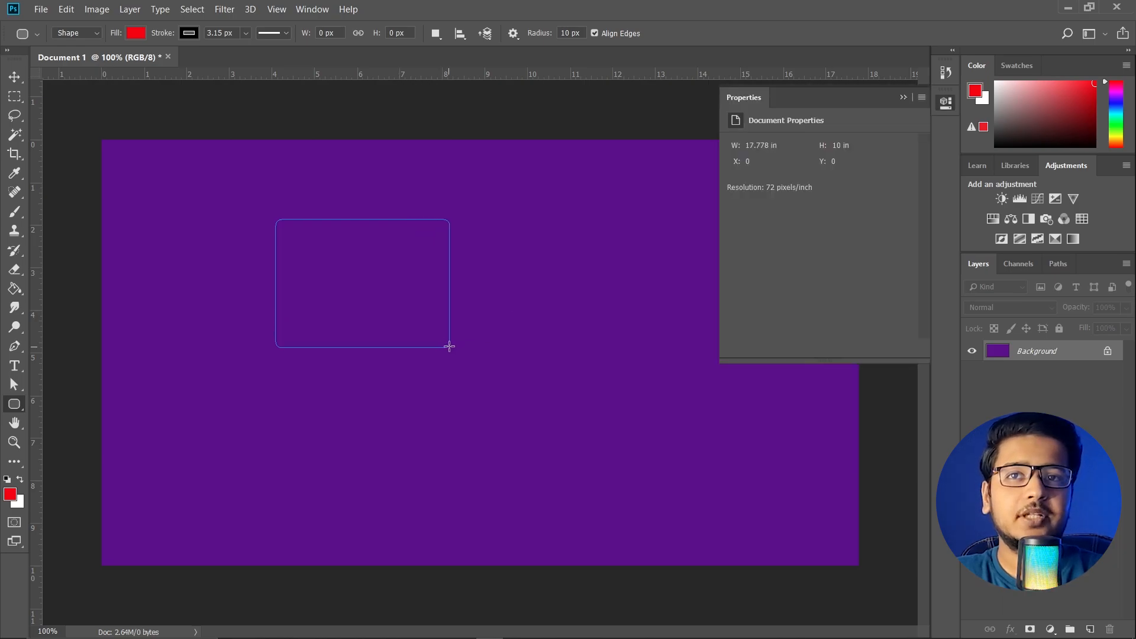
{"action": "left_click", "coordinate": [136, 33]}
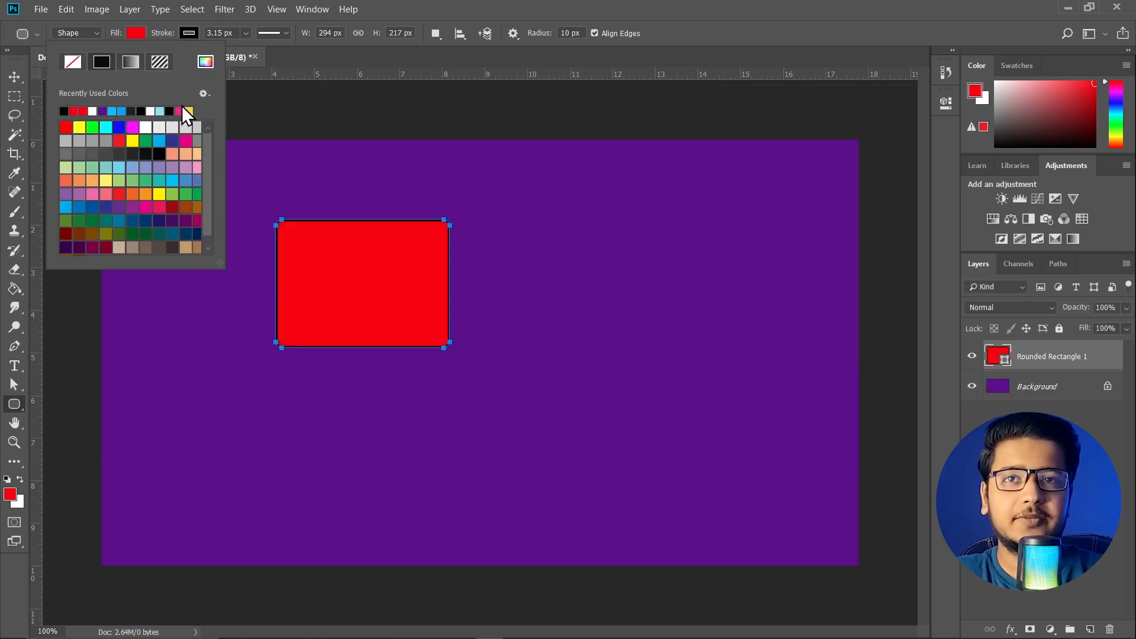
{"action": "left_click", "coordinate": [188, 111]}
{"action": "left_click", "coordinate": [189, 33]}
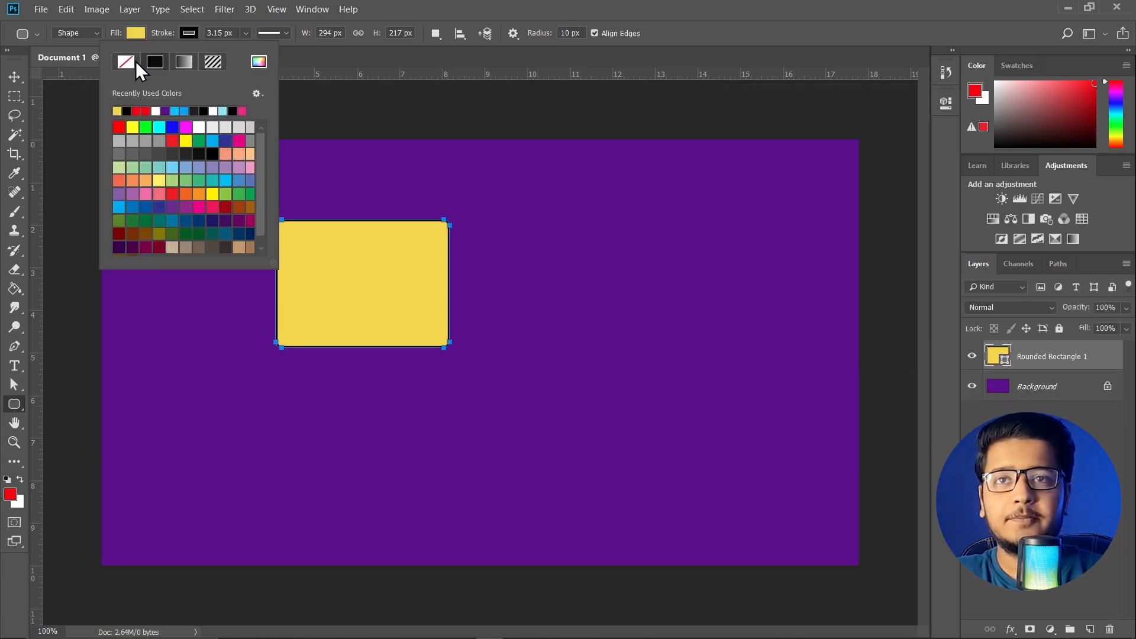
{"action": "left_click", "coordinate": [127, 61]}
- Move the yellow rounded rectangle to the right and down, near the middle of the canvas
{"action": "left_click", "coordinate": [14, 77]}
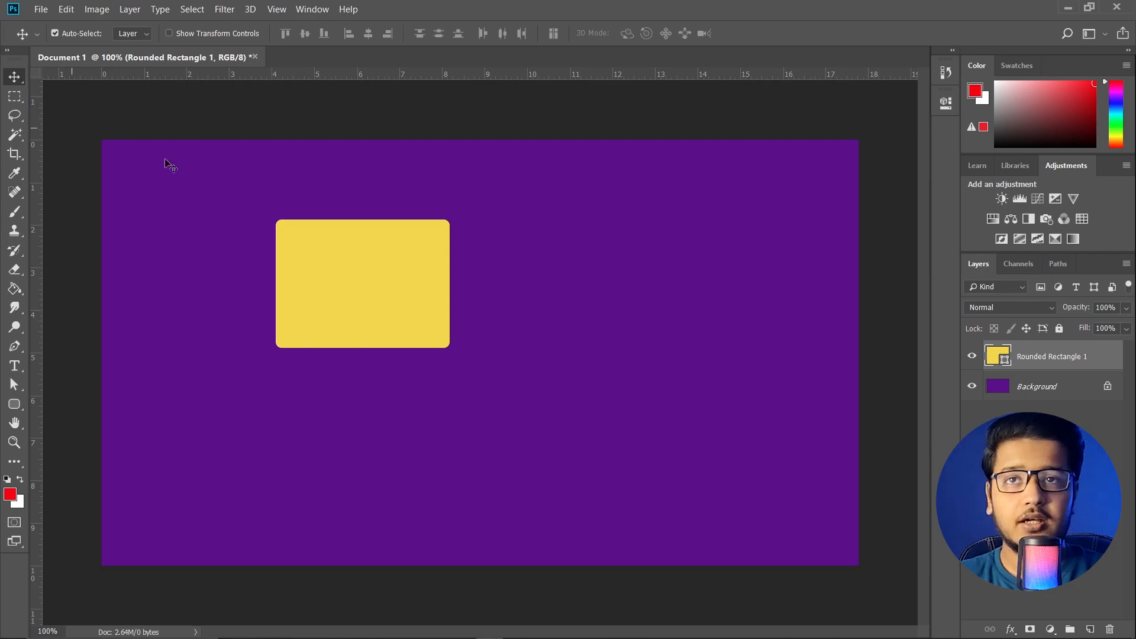
{"action": "left_click", "coordinate": [18, 99]}
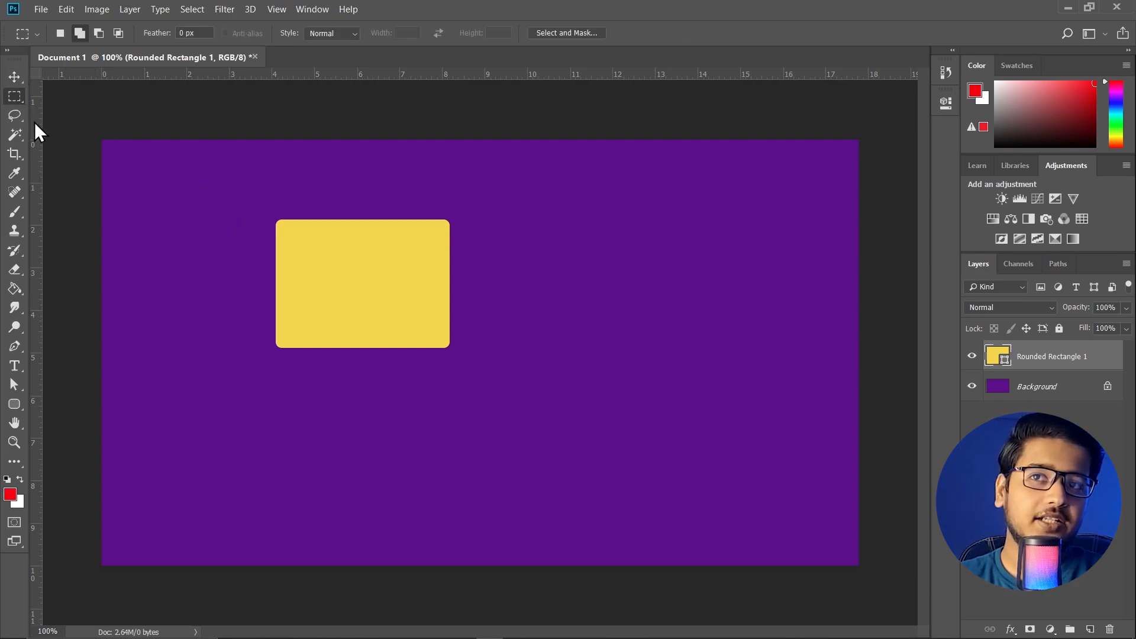
{"action": "key", "text": "v"}
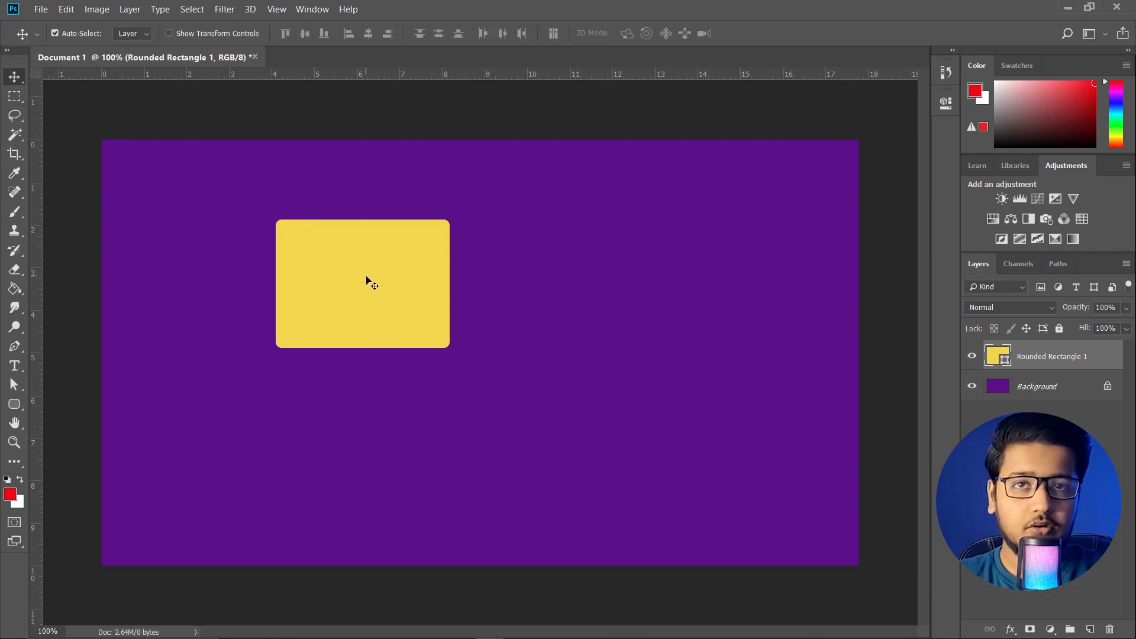
{"action": "left_click_drag", "start_coordinate": [365, 277], "coordinate": [472, 321]}
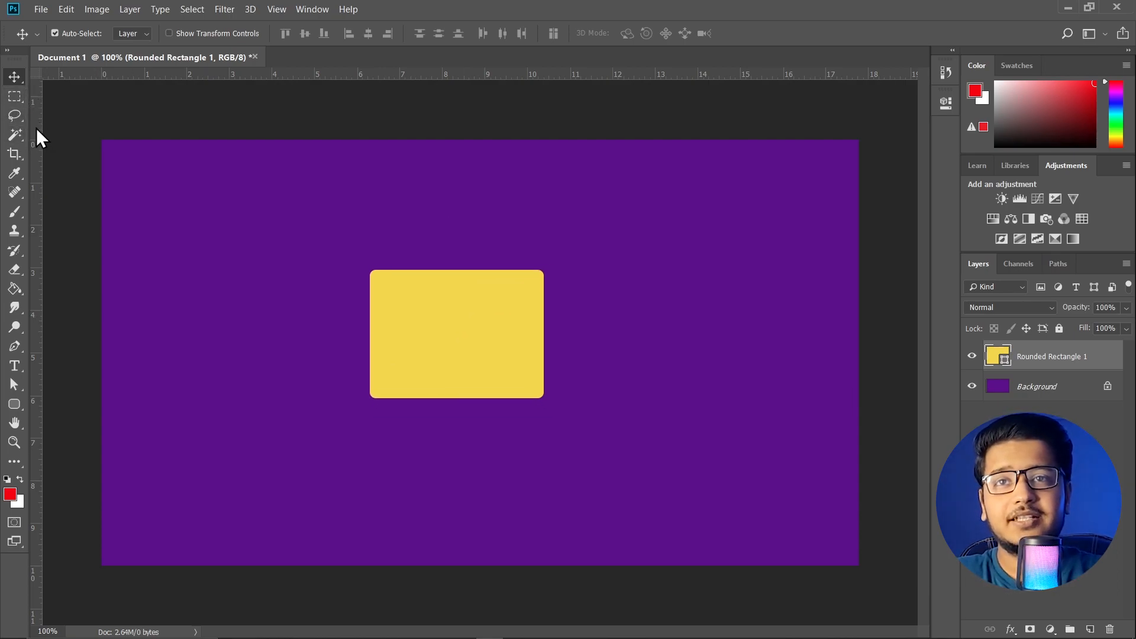
- Activate the Rectangular Marquee, Brush and Paint Bucket tools in turn, and zoom the canvas out to about 58% with the Zoom tool
{"action": "left_click", "coordinate": [14, 96]}
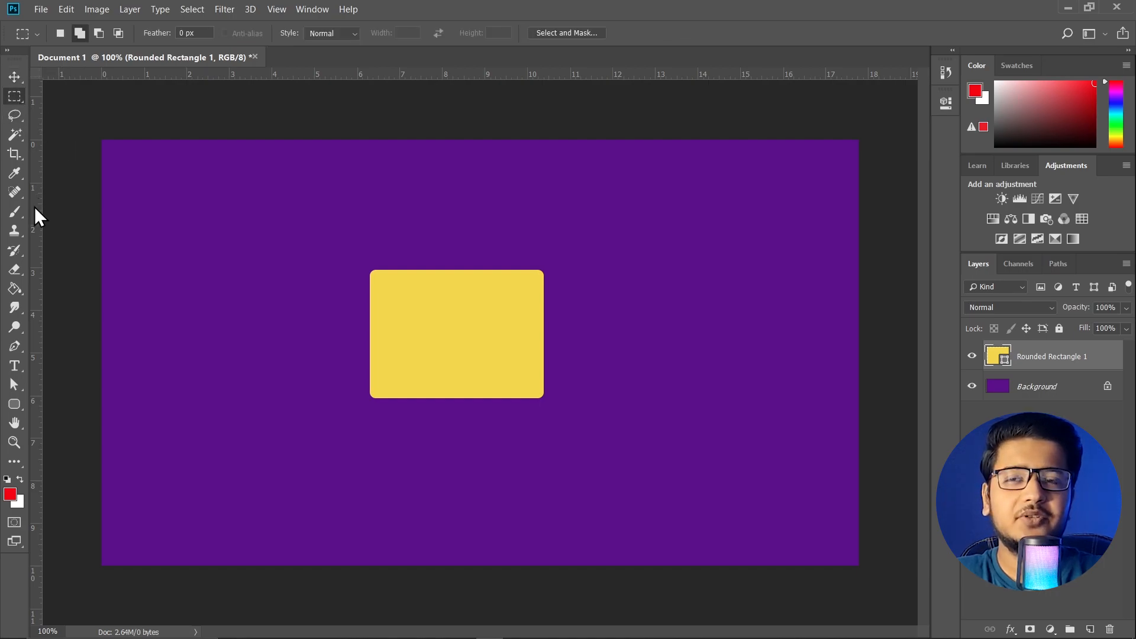
{"action": "left_click", "coordinate": [16, 209]}
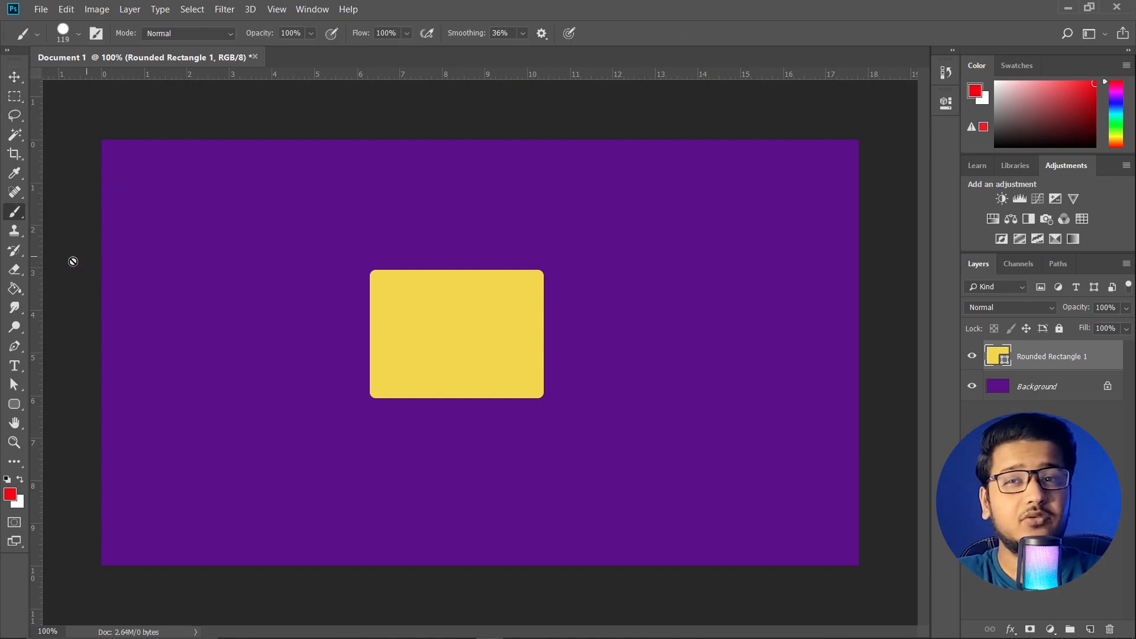
{"action": "left_click", "coordinate": [15, 289]}
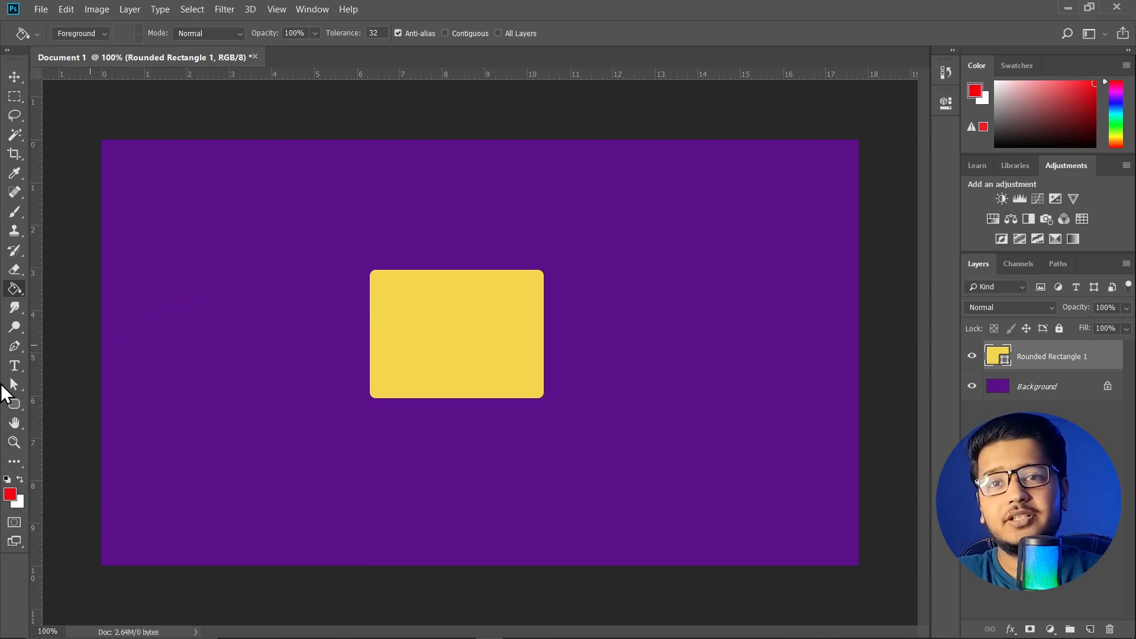
{"action": "left_click", "coordinate": [18, 448]}
{"action": "left_click_drag", "start_coordinate": [223, 289], "coordinate": [305, 264]}
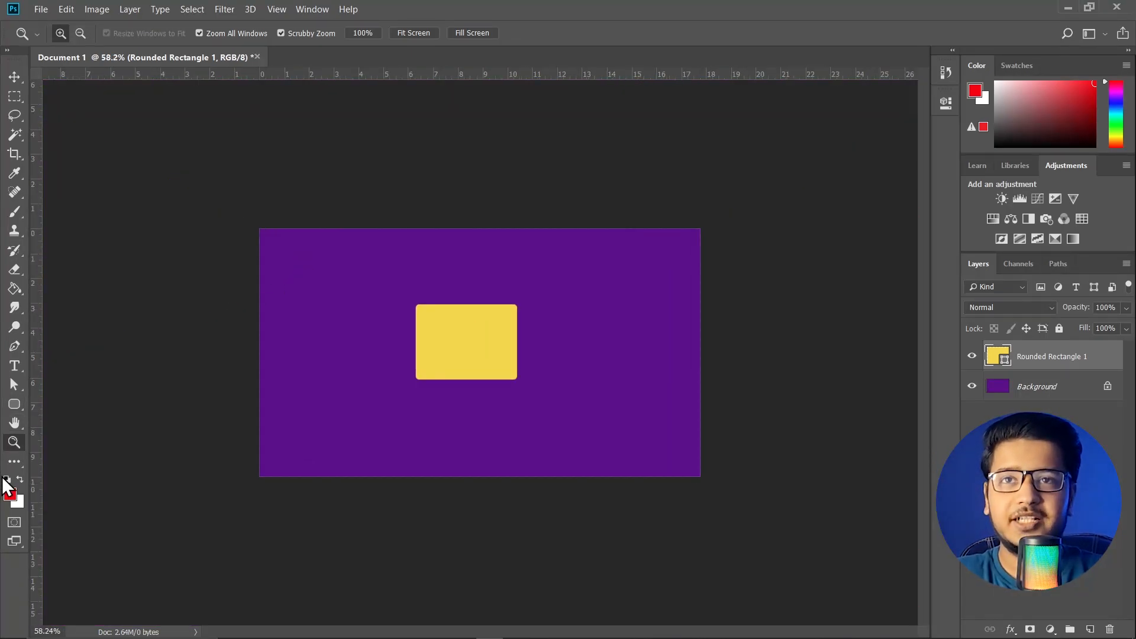
- Examine the available file, image adjustment, filter and 3D commands
{"action": "left_click", "coordinate": [42, 9]}
{"action": "left_click", "coordinate": [1, 87]}
{"action": "left_click", "coordinate": [39, 10]}
{"action": "mouse_move", "coordinate": [66, 10]}
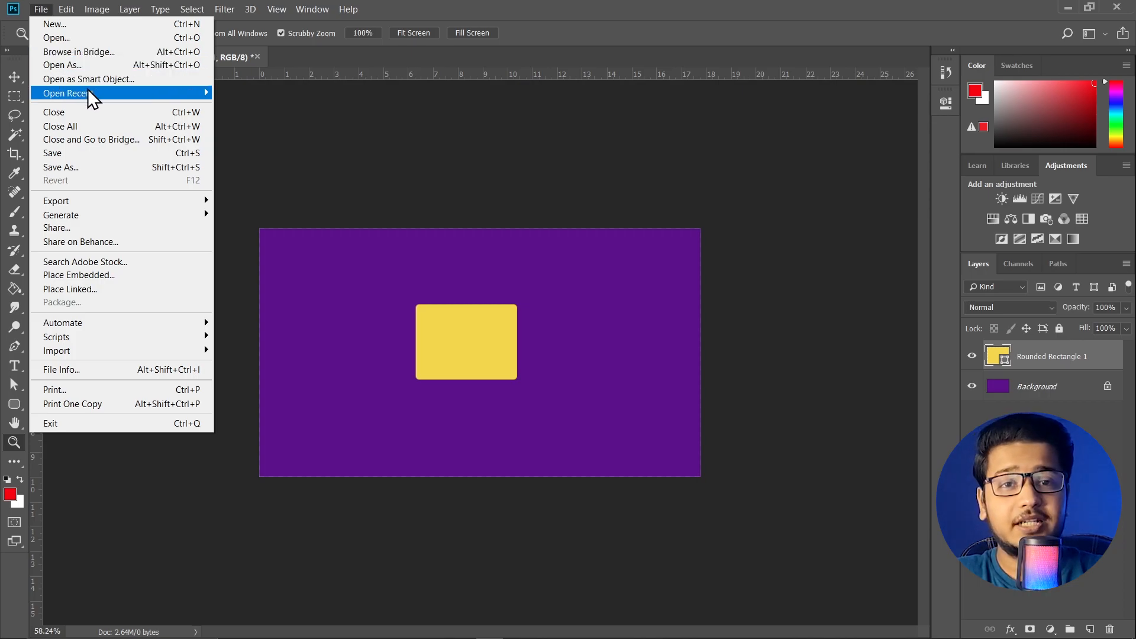
{"action": "mouse_move", "coordinate": [87, 90]}
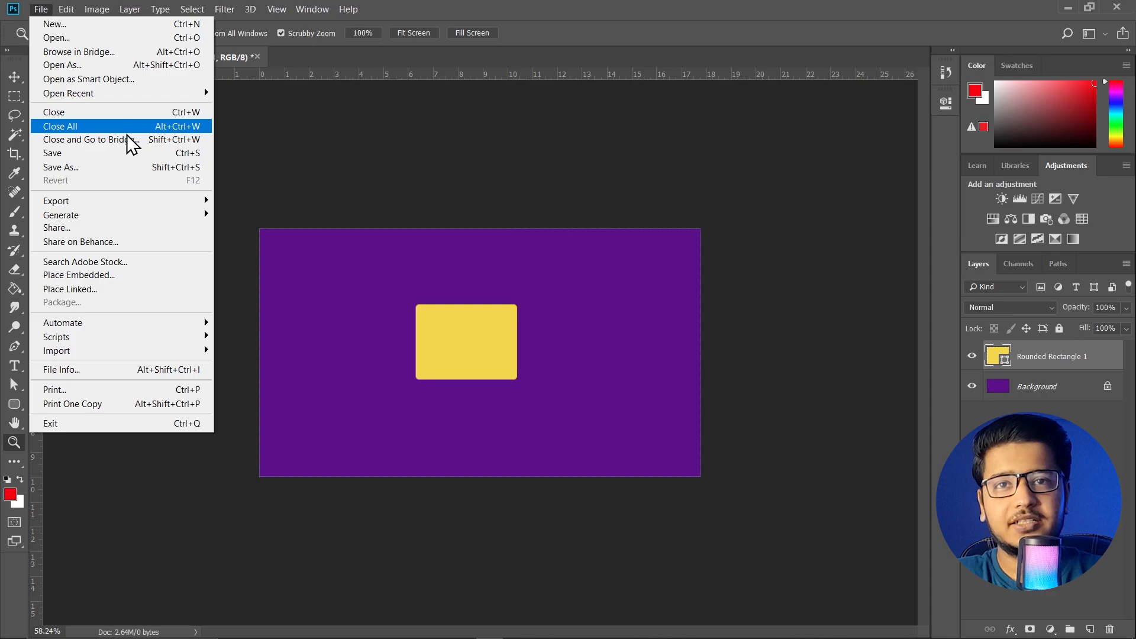
{"action": "mouse_move", "coordinate": [111, 201]}
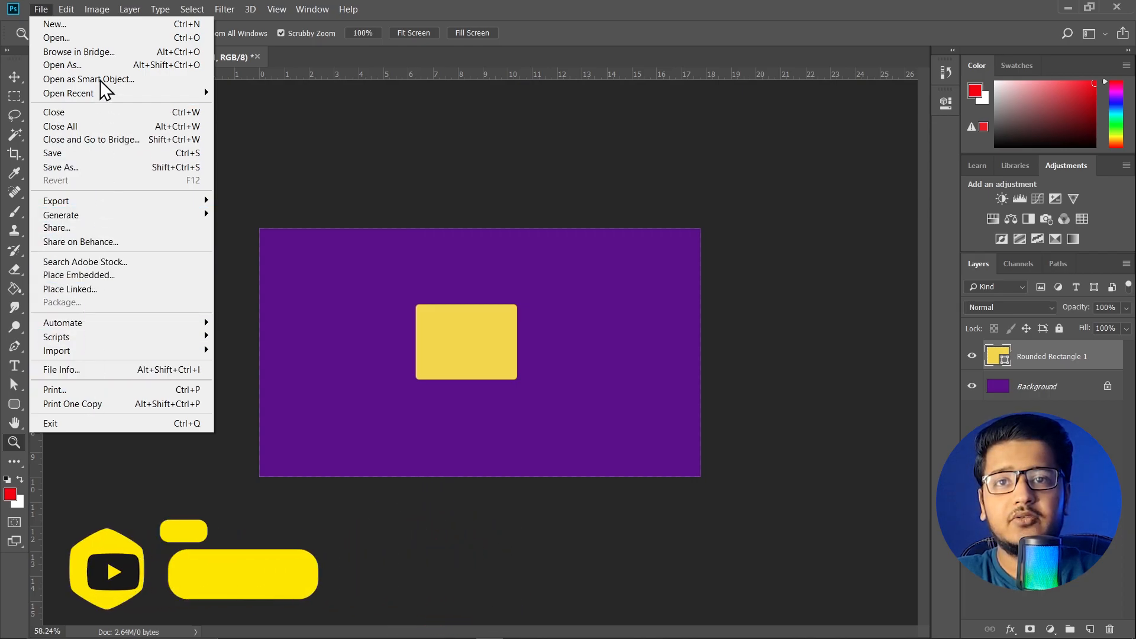
{"action": "left_click", "coordinate": [92, 6]}
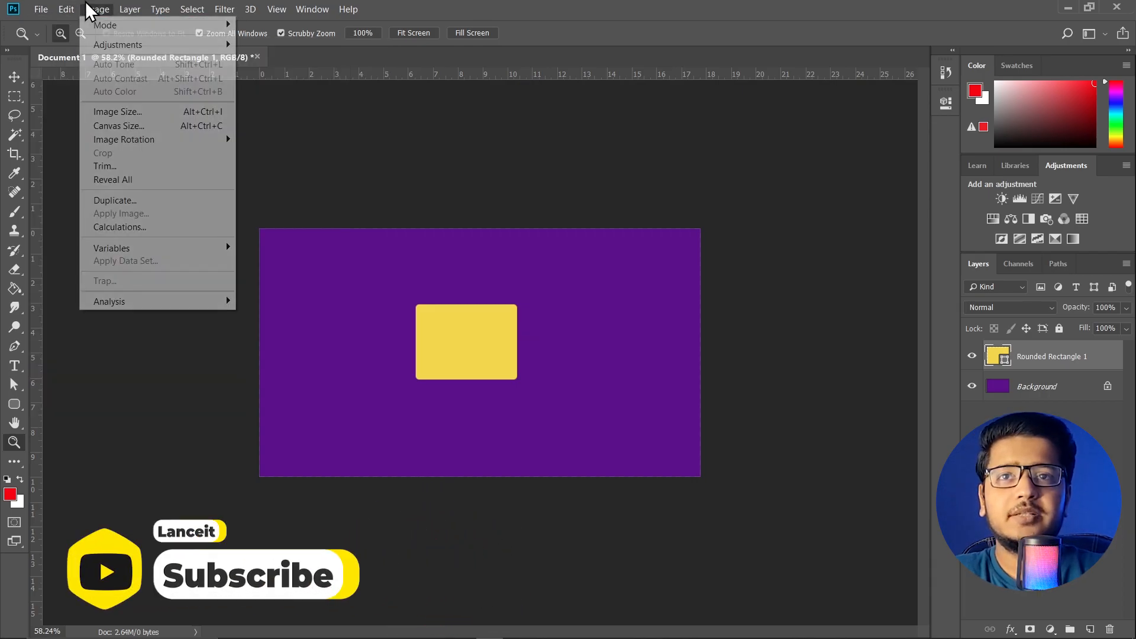
{"action": "left_click", "coordinate": [96, 9]}
{"action": "mouse_move", "coordinate": [136, 45]}
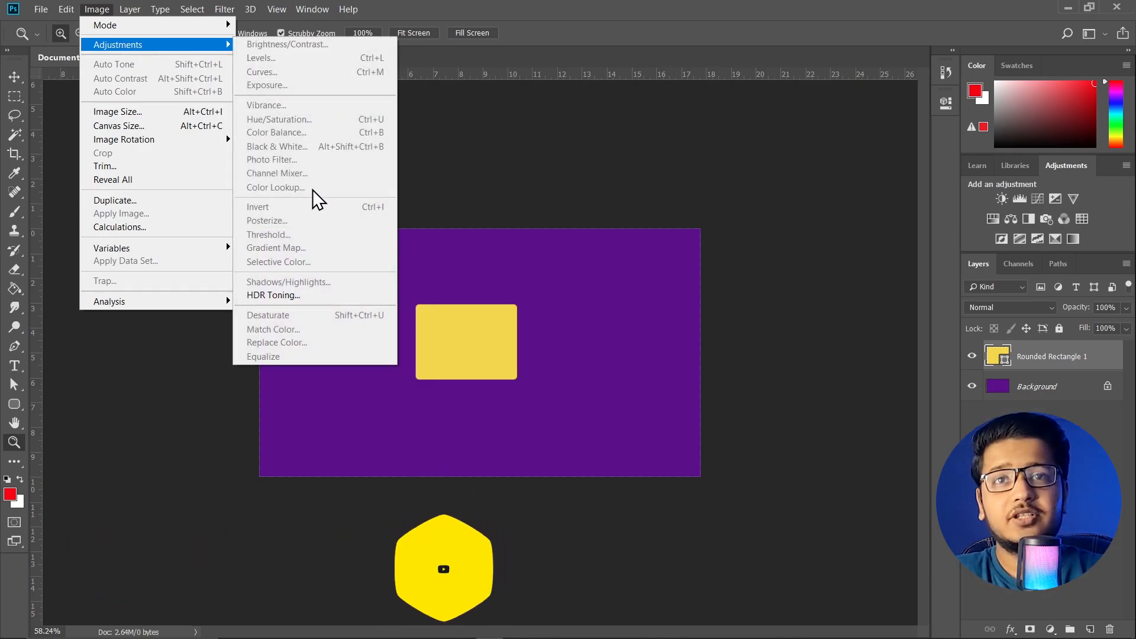
{"action": "mouse_move", "coordinate": [188, 11]}
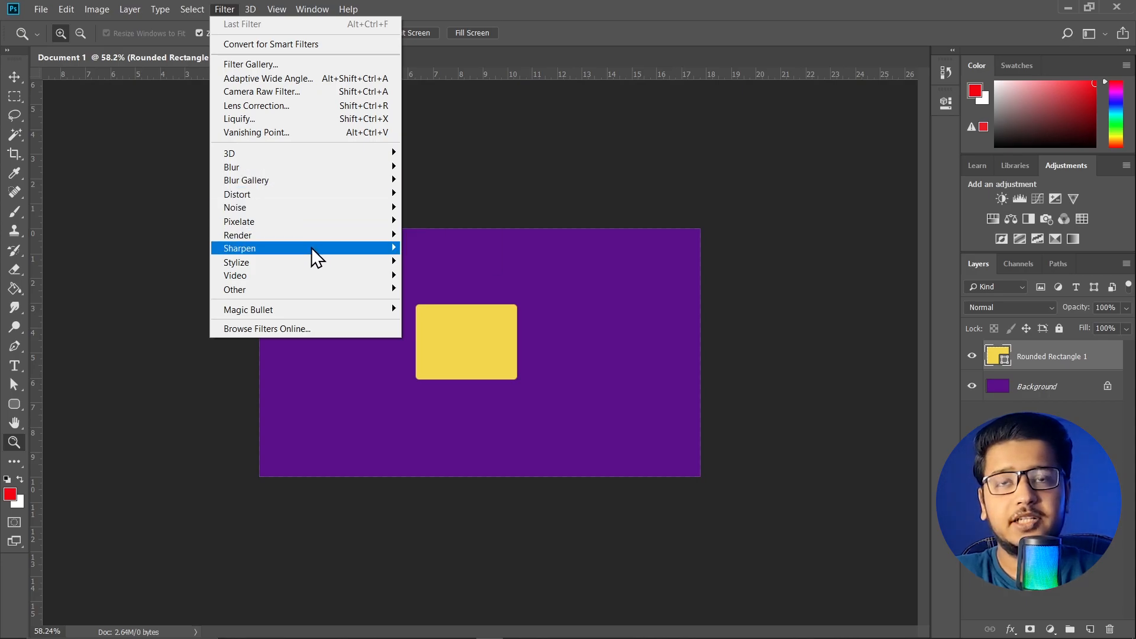
{"action": "mouse_move", "coordinate": [314, 249]}
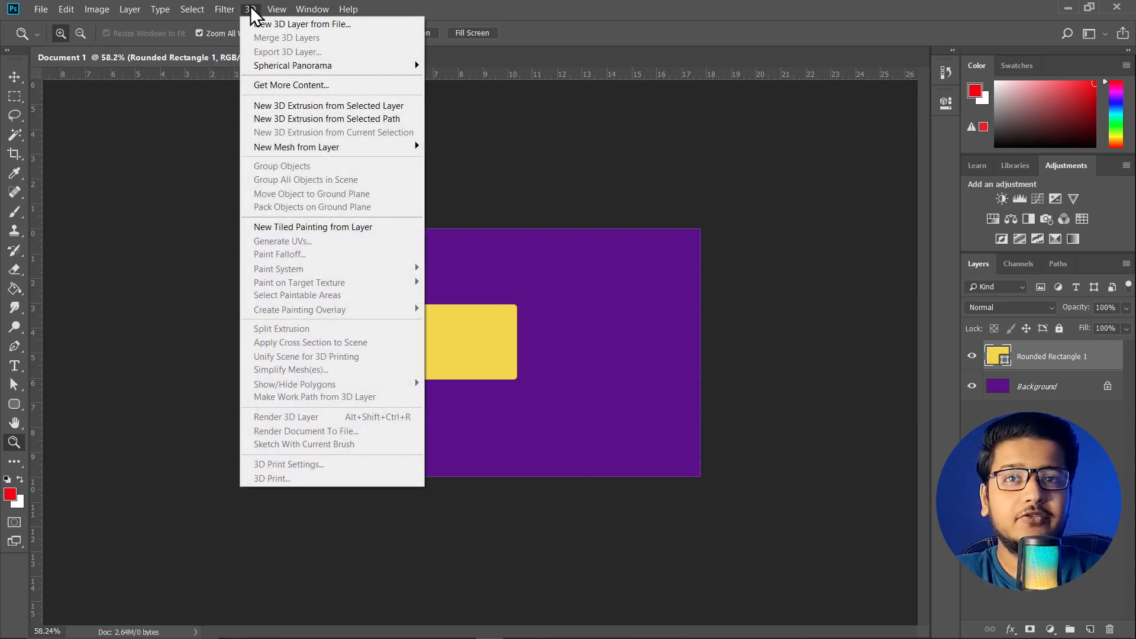
{"action": "mouse_move", "coordinate": [264, 8]}
- Open the Styles panel beside Adjustments and close it again
{"action": "mouse_move", "coordinate": [310, 7]}
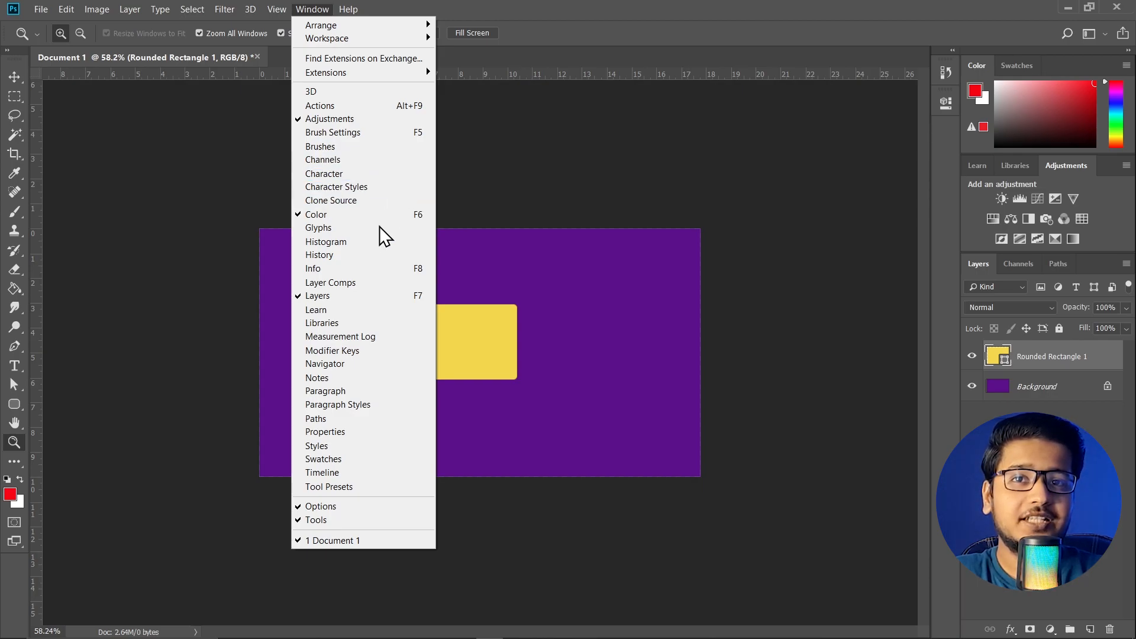
{"action": "left_click", "coordinate": [346, 446]}
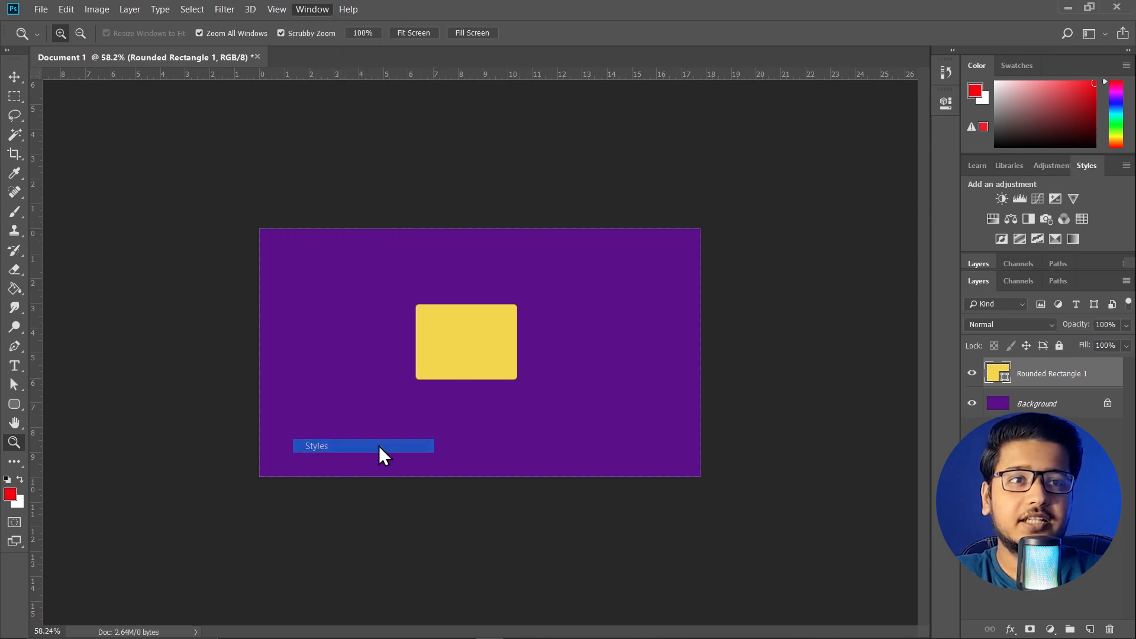
{"action": "right_click", "coordinate": [1095, 157]}
{"action": "left_click", "coordinate": [1080, 170]}
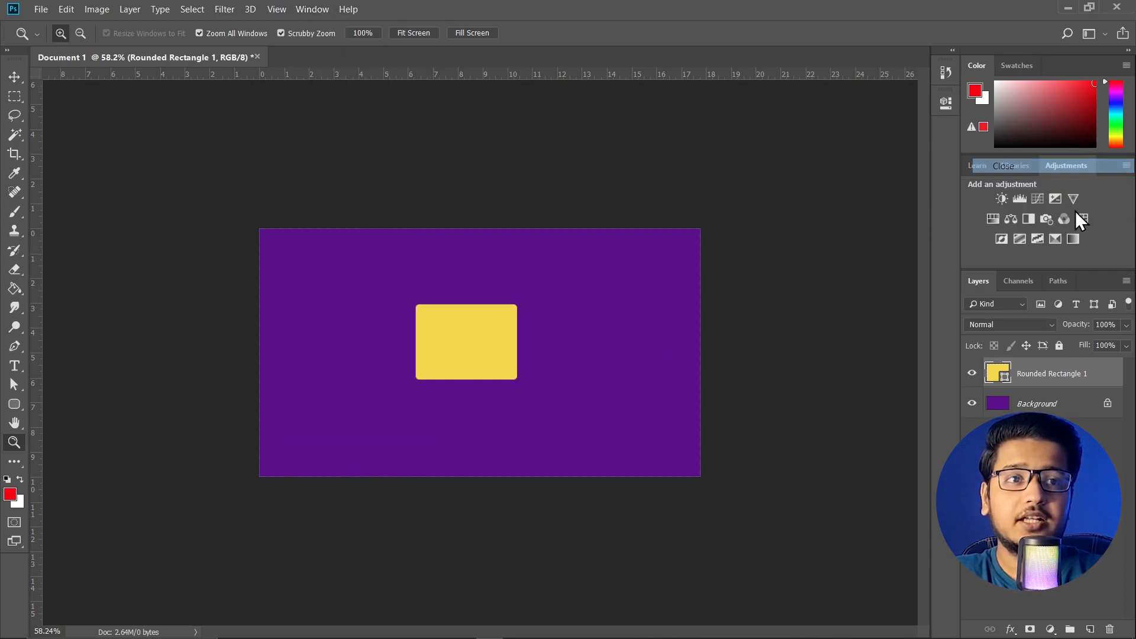
- Close the Layers panel and restore it from the list of available panels
{"action": "right_click", "coordinate": [1089, 274]}
{"action": "left_click", "coordinate": [1064, 286]}
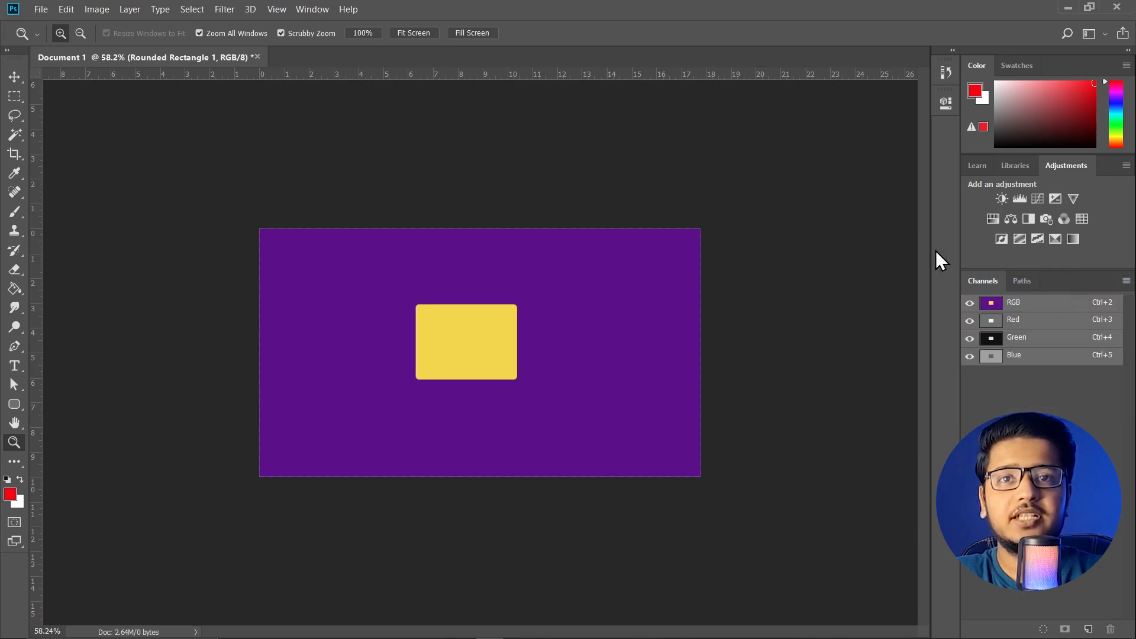
{"action": "left_click", "coordinate": [225, 10]}
{"action": "left_click", "coordinate": [314, 9]}
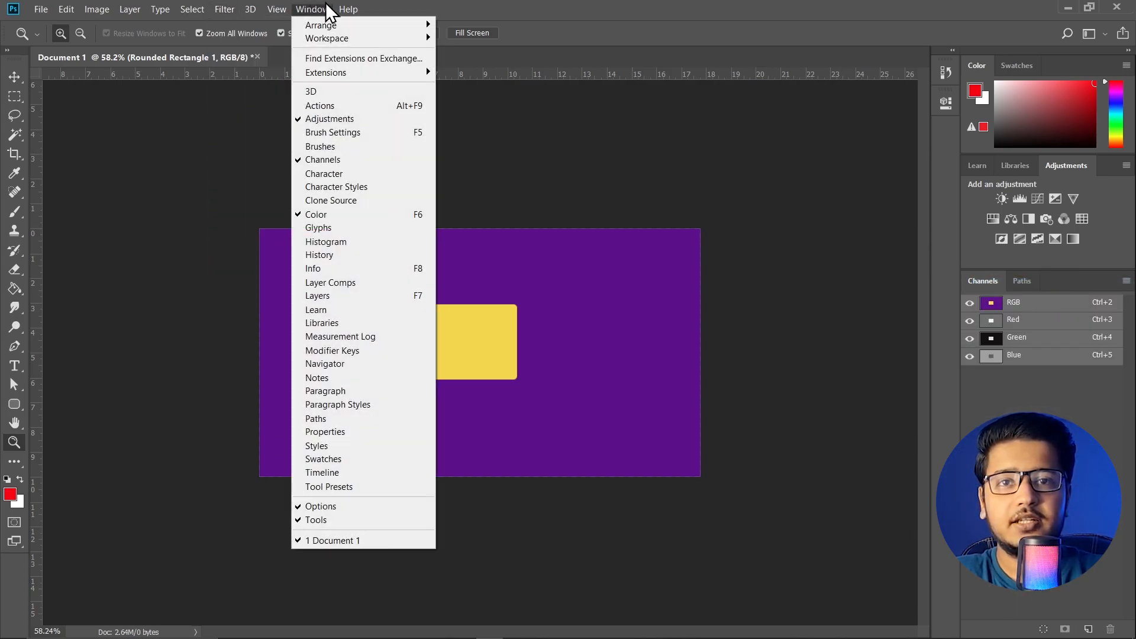
{"action": "left_click", "coordinate": [329, 296]}
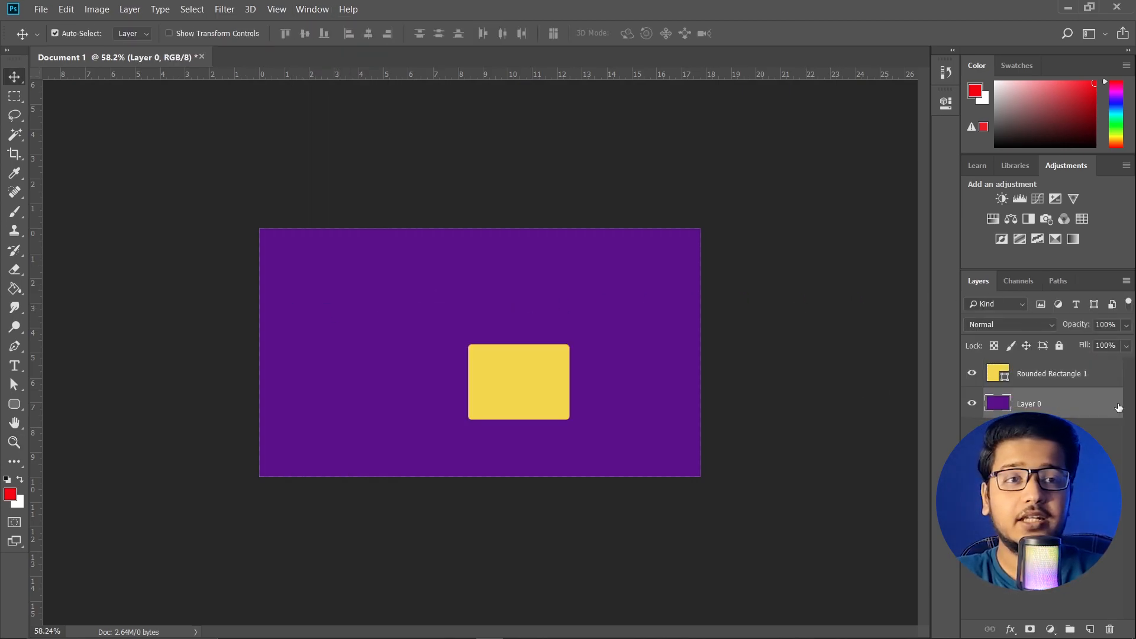
- Alternate the selection between the Rounded Rectangle 1 and Layer 0 layers, ending with Rounded Rectangle 1 selected
{"action": "left_click", "coordinate": [1086, 468]}
{"action": "left_click", "coordinate": [1074, 379]}
{"action": "left_click", "coordinate": [1074, 412]}
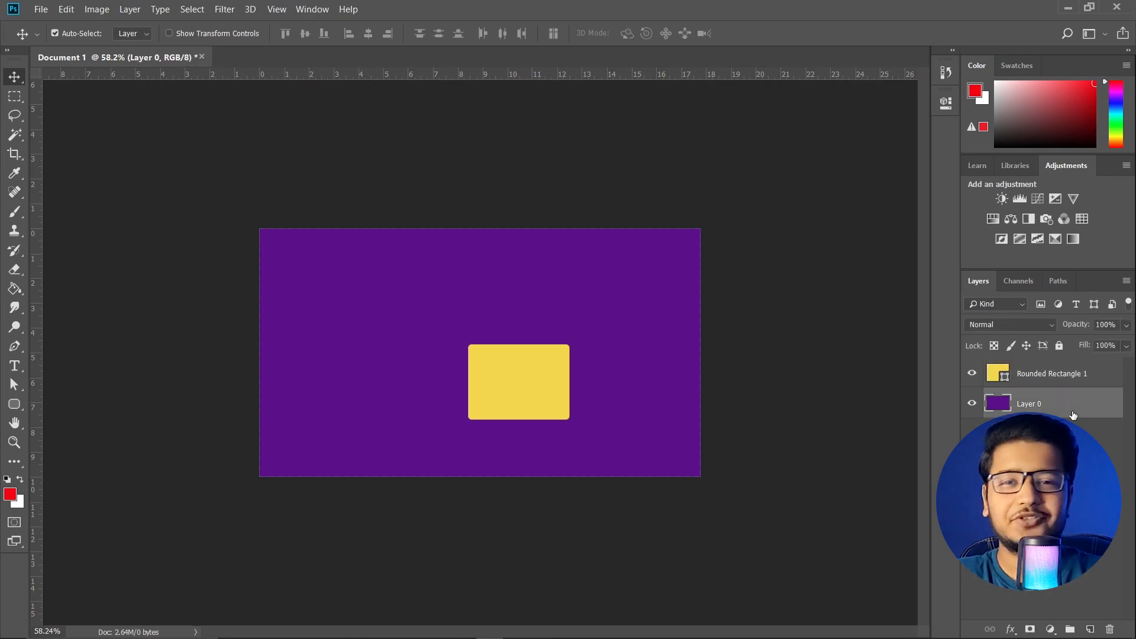
{"action": "left_click", "coordinate": [1065, 375]}
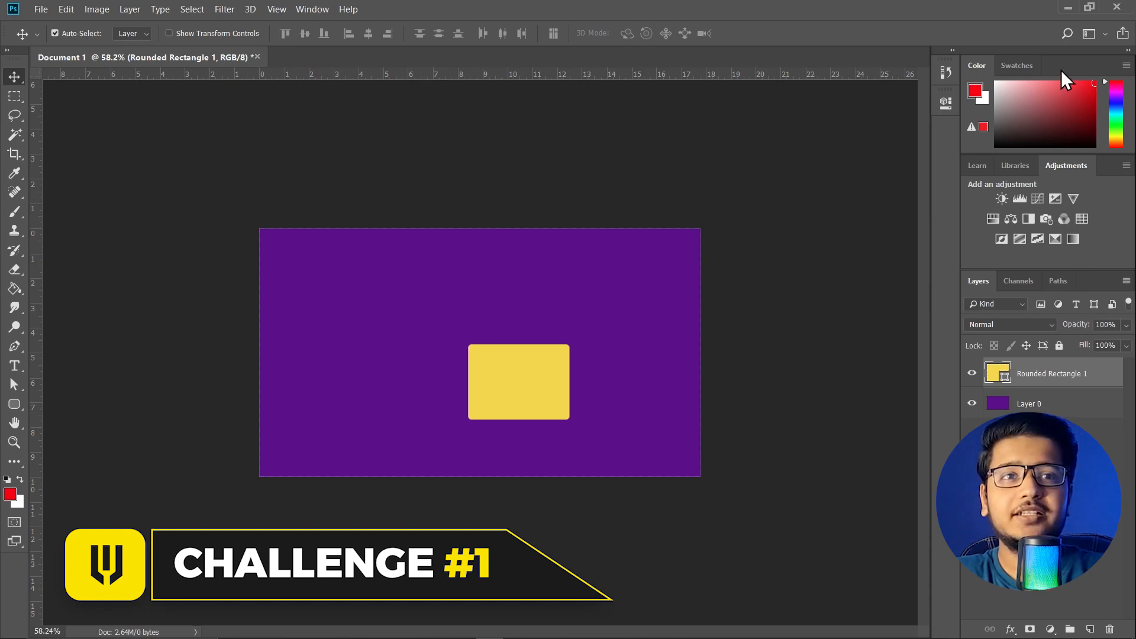
- Undock the Color and Swatches panel group over the canvas and close its Color panel
{"action": "left_click_drag", "start_coordinate": [1088, 58], "coordinate": [731, 175]}
{"action": "right_click", "coordinate": [718, 179]}
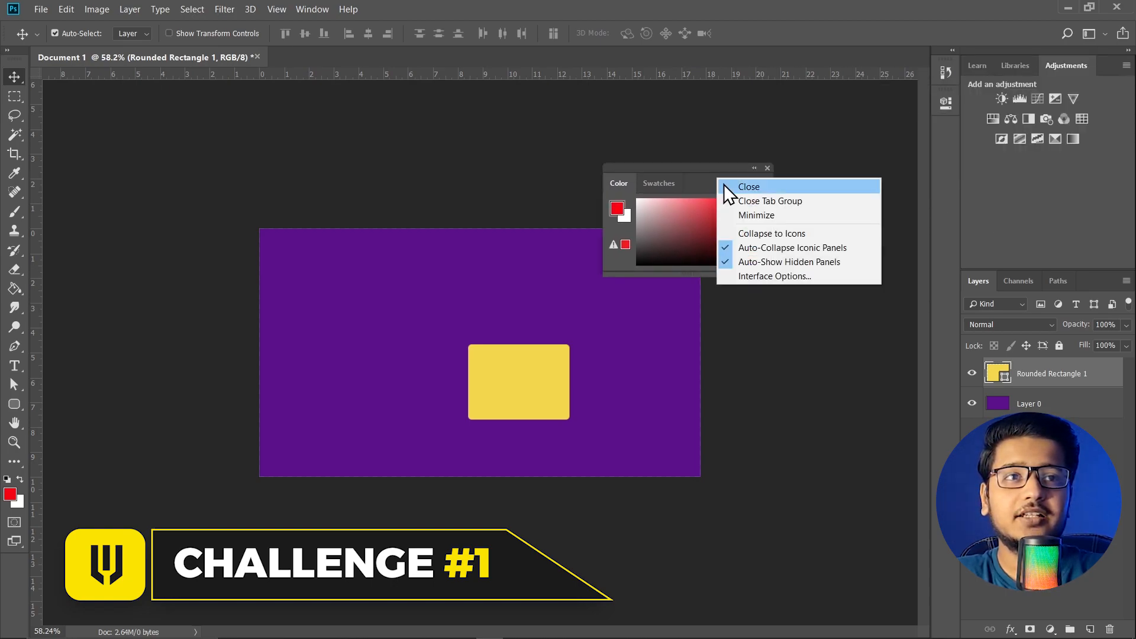
{"action": "left_click", "coordinate": [763, 187]}
- Close the docked Adjustments, Libraries and Learn panels one by one
{"action": "right_click", "coordinate": [1066, 65]}
{"action": "left_click", "coordinate": [1068, 75]}
{"action": "right_click", "coordinate": [1075, 67]}
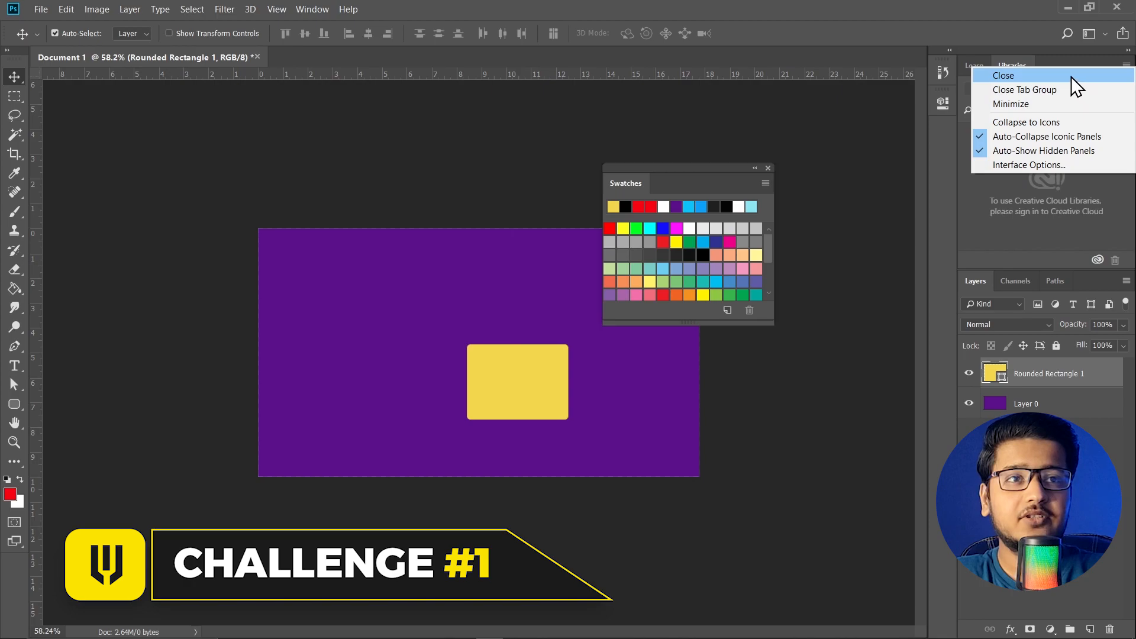
{"action": "left_click", "coordinate": [1071, 76]}
{"action": "right_click", "coordinate": [1054, 70]}
{"action": "left_click", "coordinate": [1045, 86]}
- Close the floating Swatches panel and the remaining docked Layers, Channels and Paths panels
{"action": "right_click", "coordinate": [1086, 69]}
{"action": "left_click", "coordinate": [1088, 75]}
{"action": "right_click", "coordinate": [699, 182]}
{"action": "left_click", "coordinate": [716, 183]}
{"action": "right_click", "coordinate": [1080, 84]}
{"action": "left_click", "coordinate": [1086, 77]}
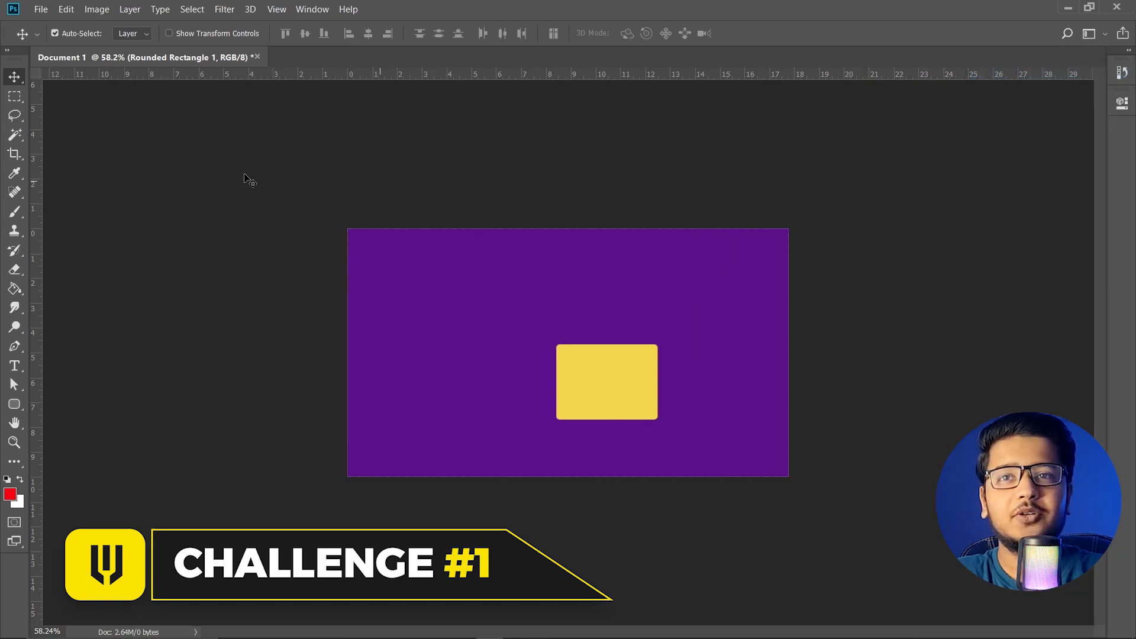
- Activate the Lasso tool, then undock the Tools panel over the canvas and close it
{"action": "left_click", "coordinate": [14, 116]}
{"action": "left_click_drag", "start_coordinate": [3, 46], "coordinate": [168, 114]}
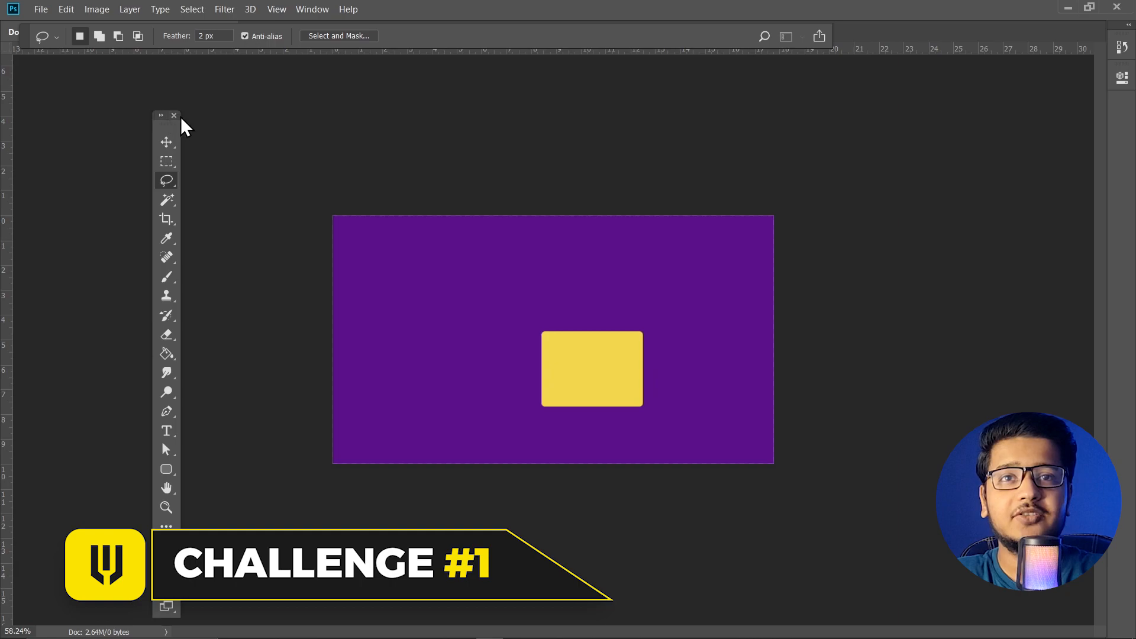
{"action": "left_click", "coordinate": [175, 116]}
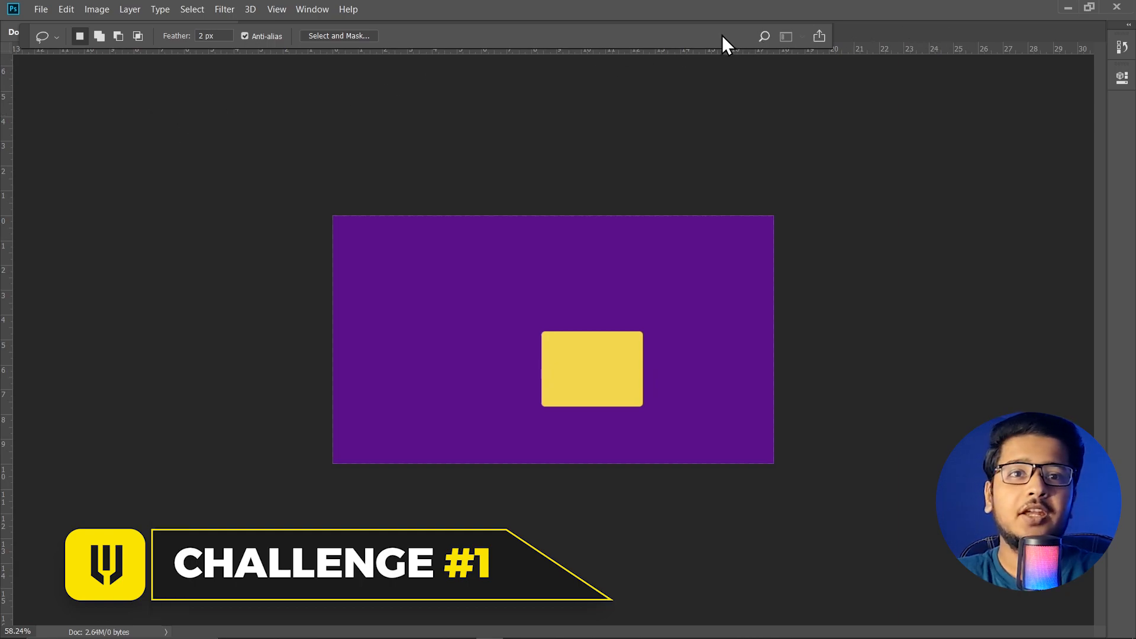